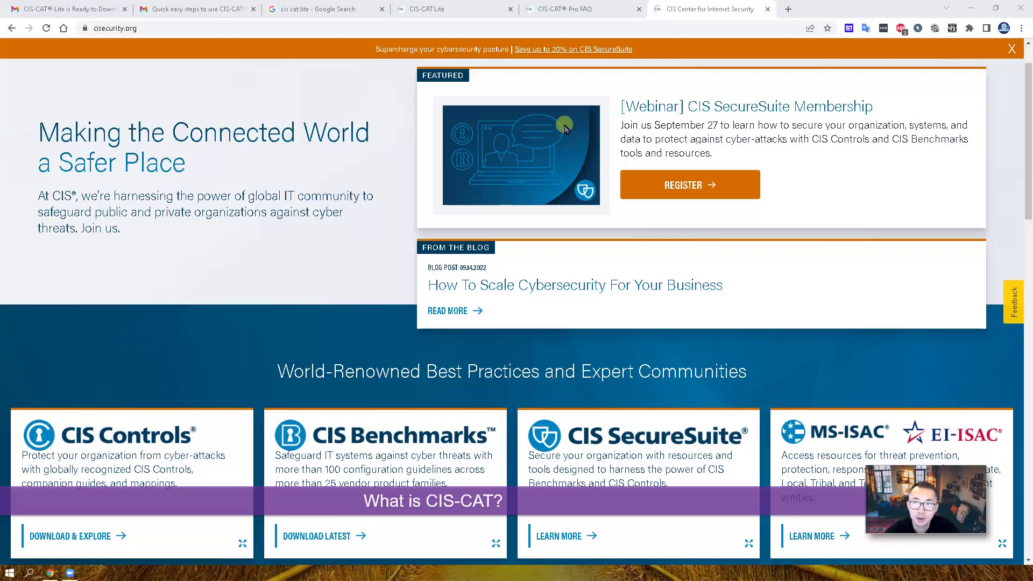
On the CIS-CAT Pro FAQ page, highlight 'CIS-CAT Lite' in the Pro vs Lite answer.
click(557, 10)
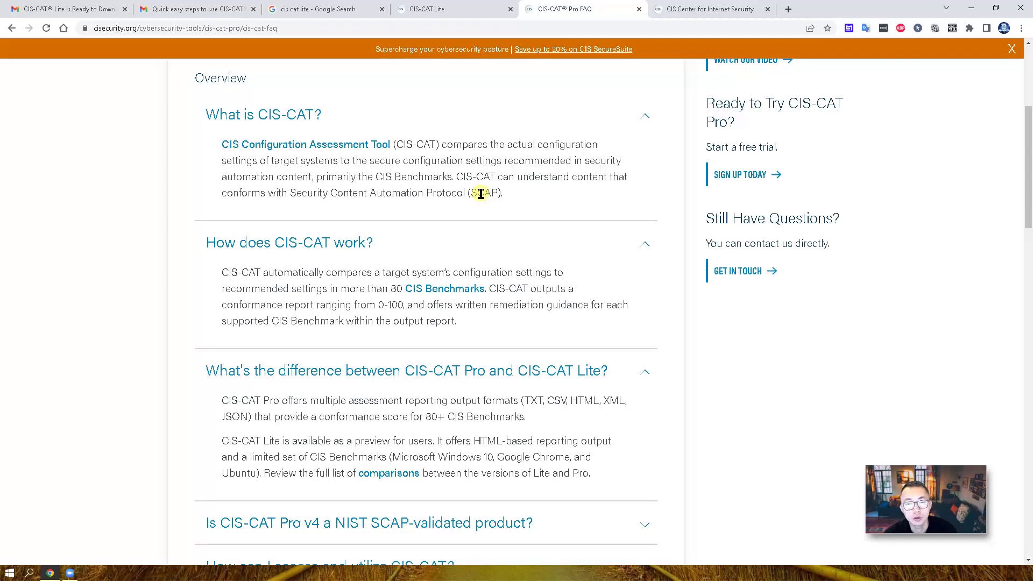
scroll(524, 400, down, 1)
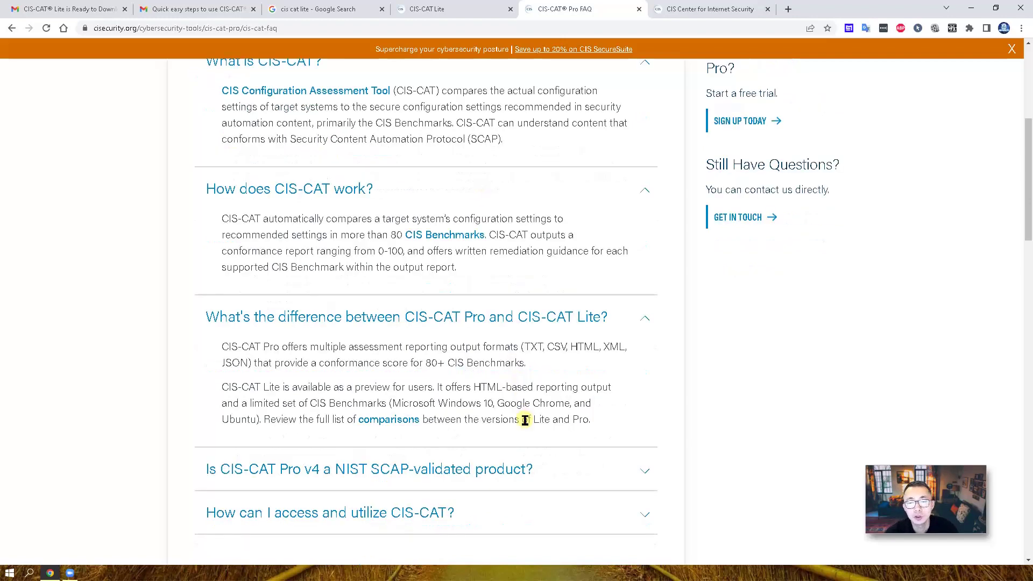
scroll(524, 420, down, 2)
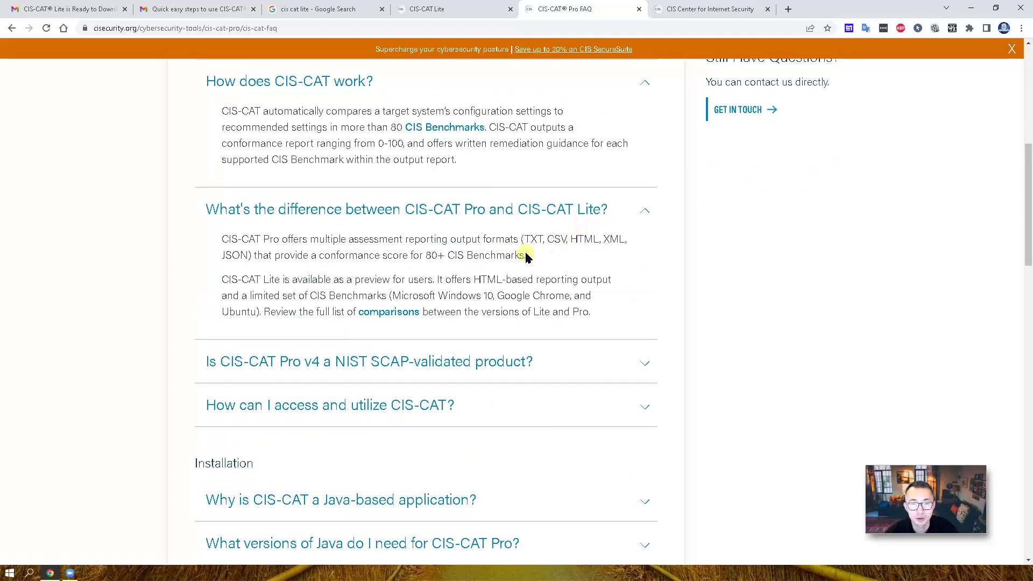
drag(223, 279, 283, 279)
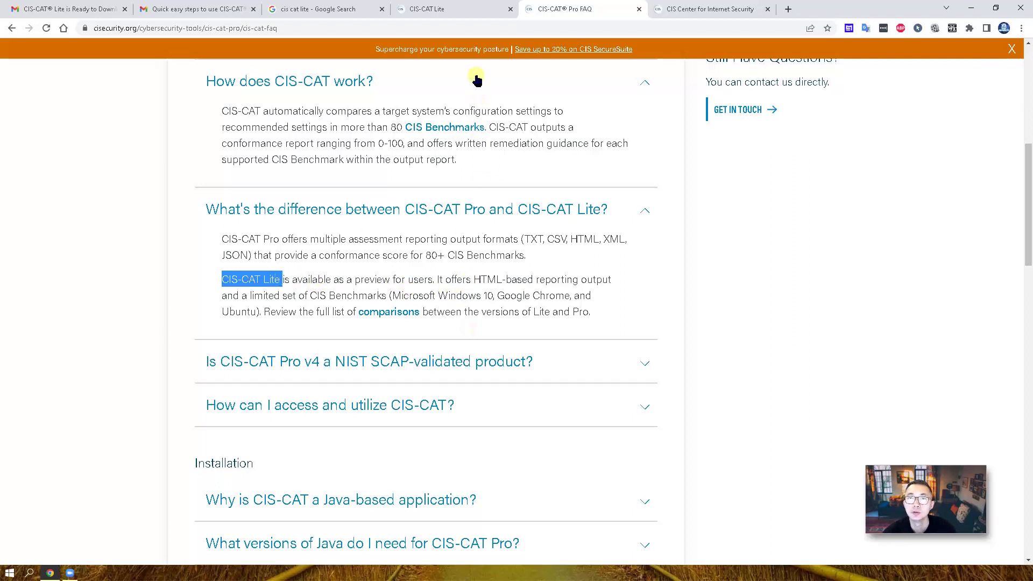
Switch back to the CIS-CAT Lite download page with its sign-up form.
click(457, 8)
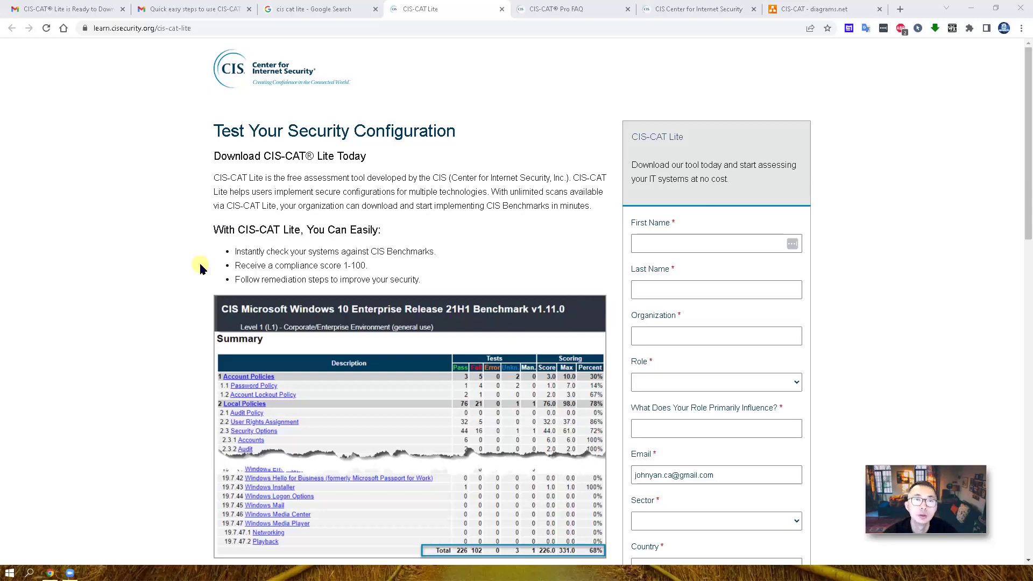
From the 'cis cat lite' Google results, open 'CIS-CAT Lite - CIS Center for Internet Security'.
click(271, 16)
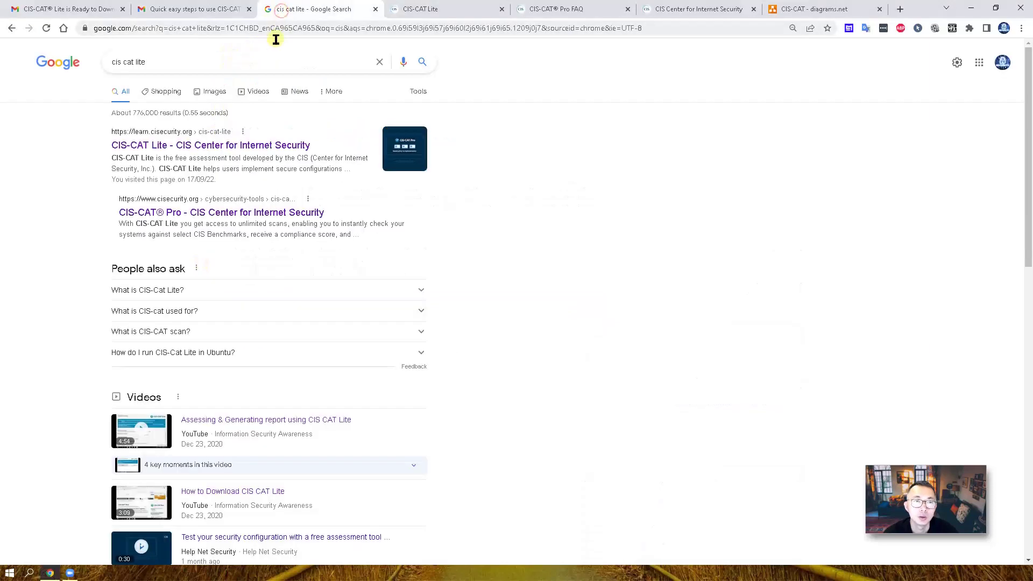
click(248, 63)
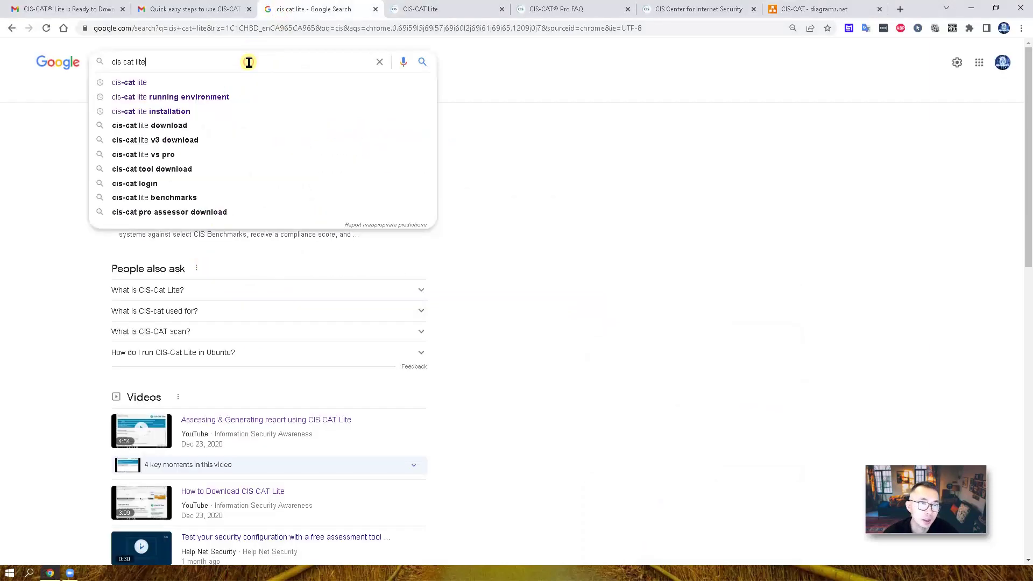
click(643, 137)
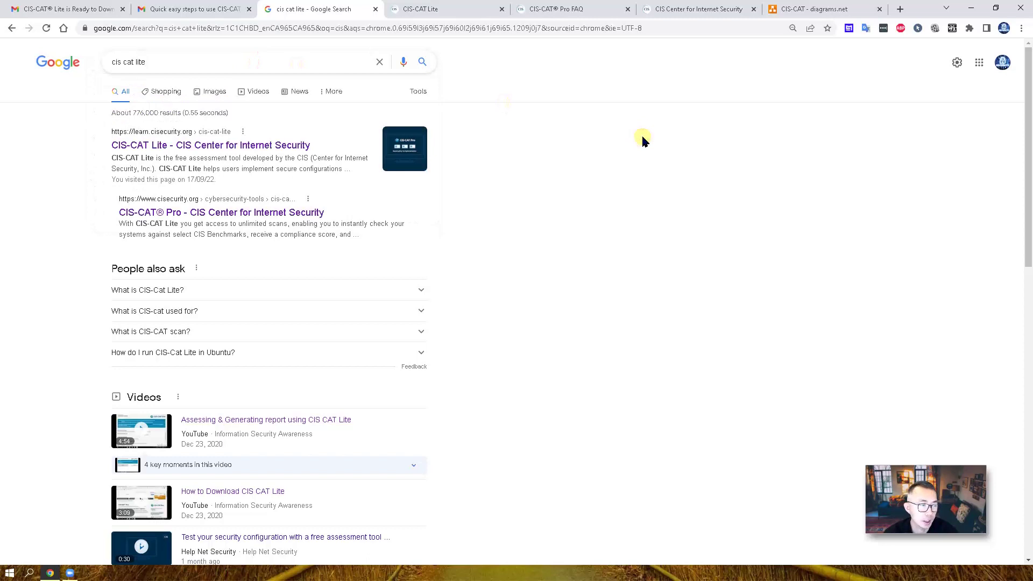
click(265, 151)
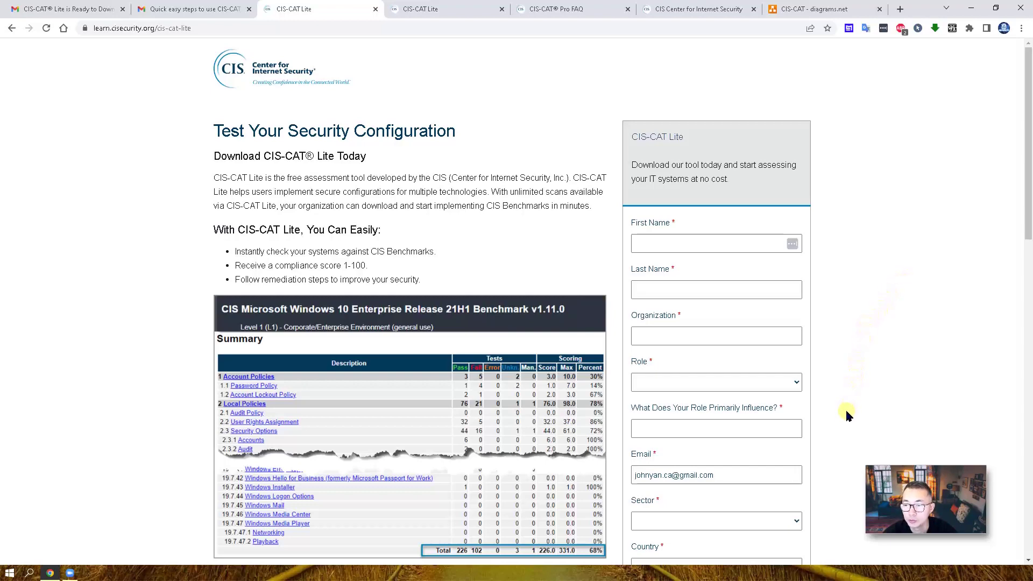
scroll(845, 418, down, 1)
scroll(844, 415, down, 1)
scroll(845, 413, down, 2)
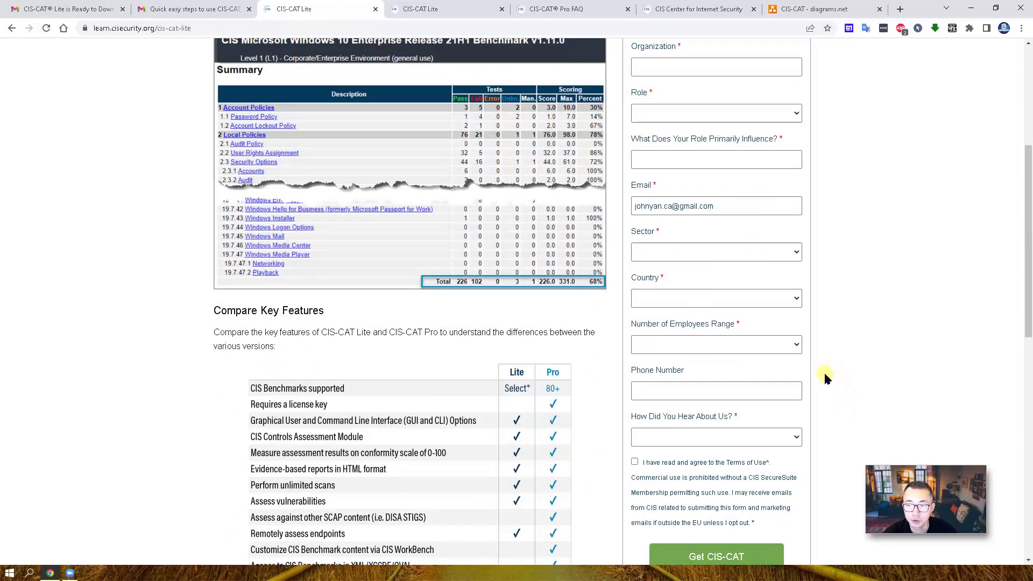
scroll(826, 379, down, 1)
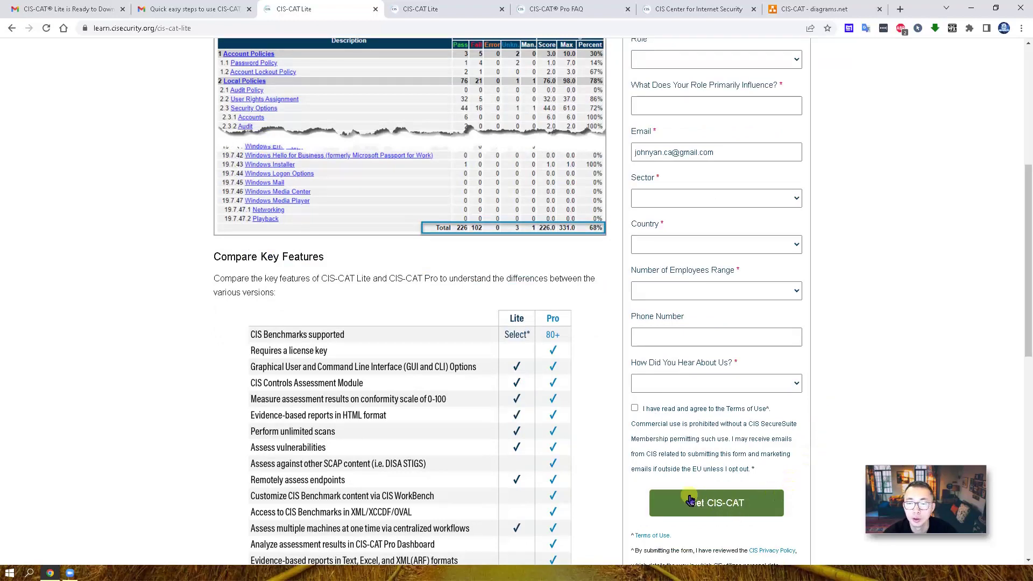
scroll(179, 279, up, 3)
scroll(179, 275, up, 2)
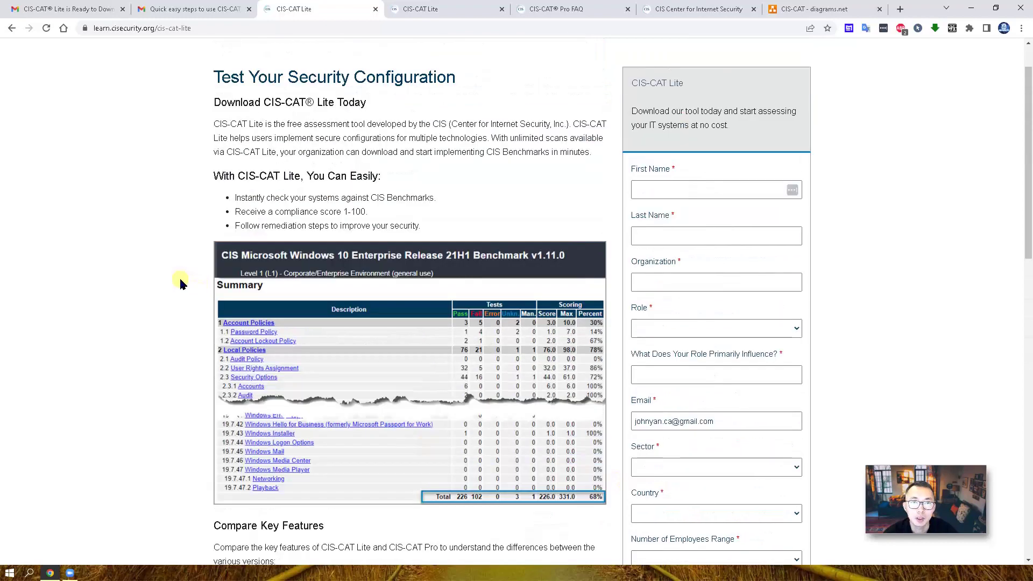
Switch to the Gmail tab showing the CIS-CAT Lite 'Ready to Download' email.
click(69, 5)
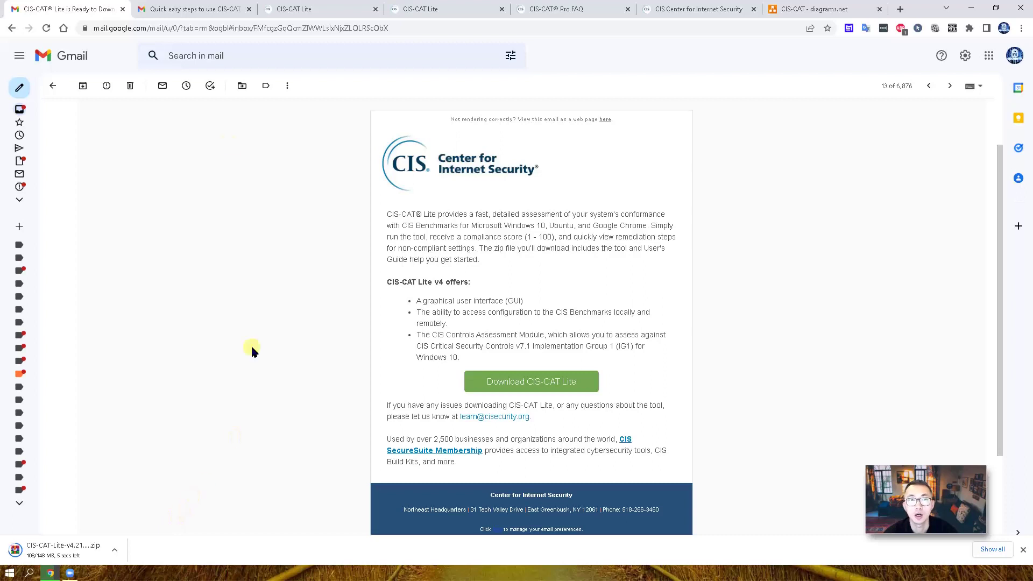
Open the 'Quick easy steps to use CIS-CAT' quickstart email.
click(182, 6)
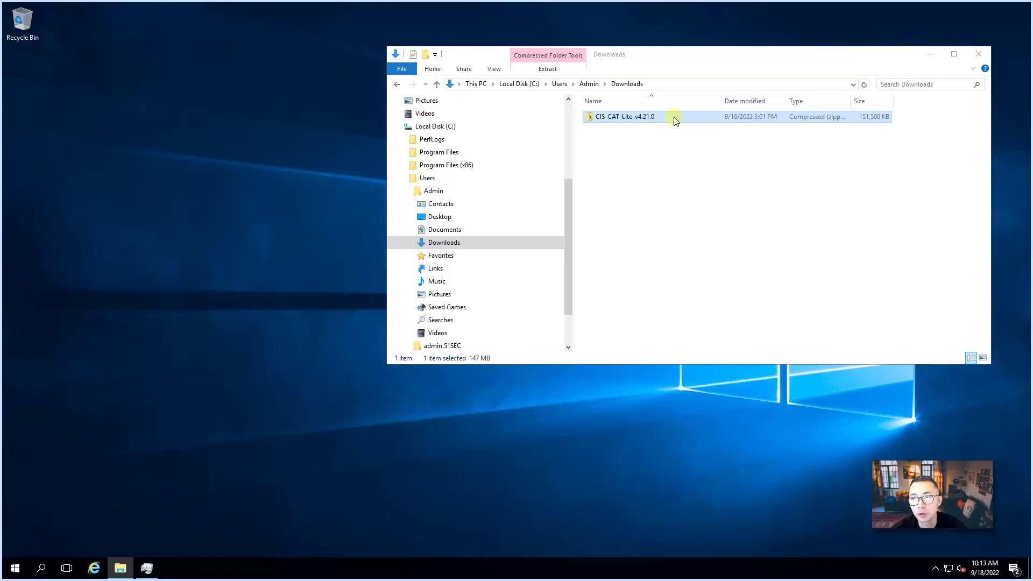
Extract the CIS-CAT-Lite-v4.21.0 zip into its suggested folder in Downloads.
right_click(674, 117)
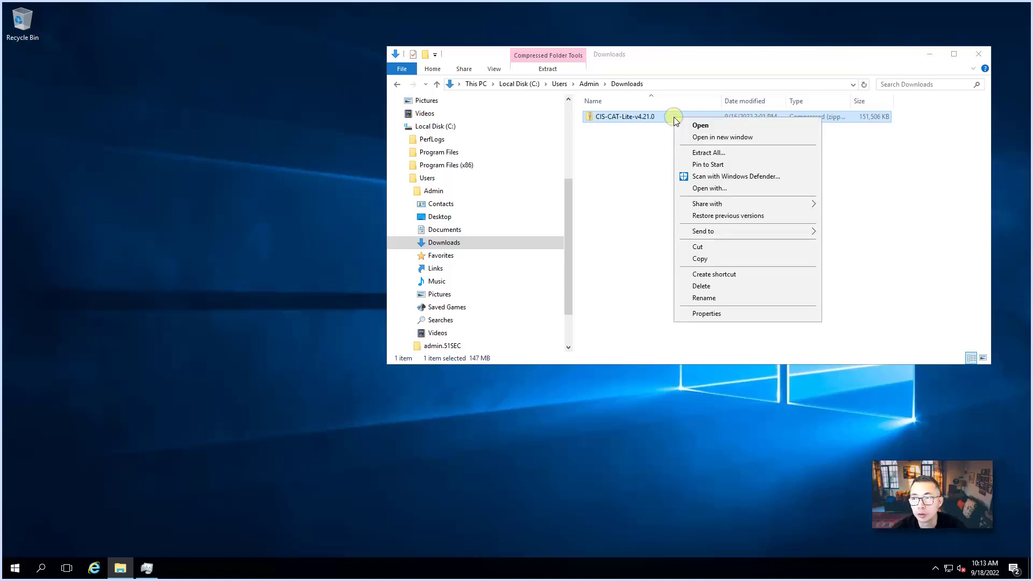
click(715, 154)
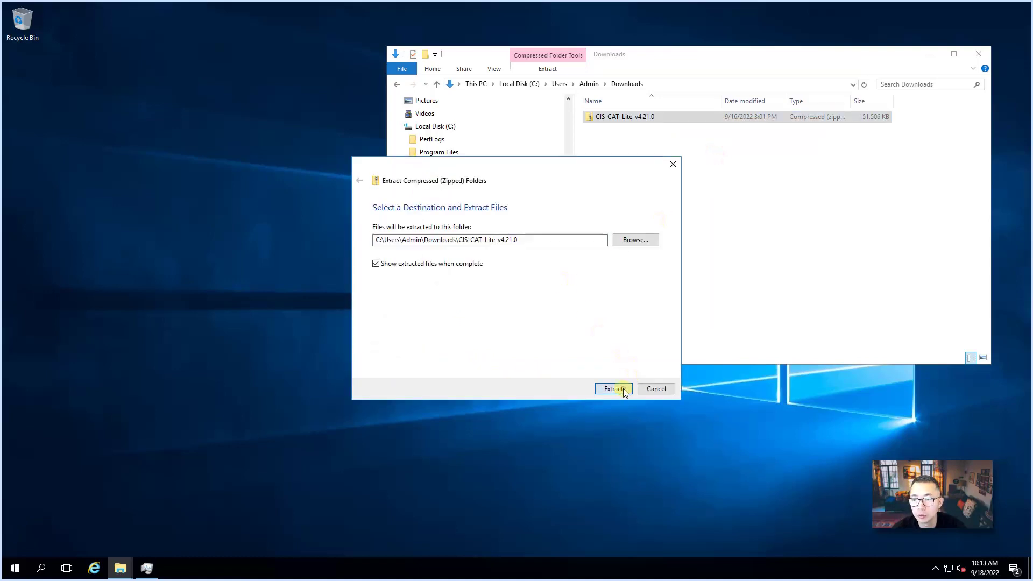
click(624, 389)
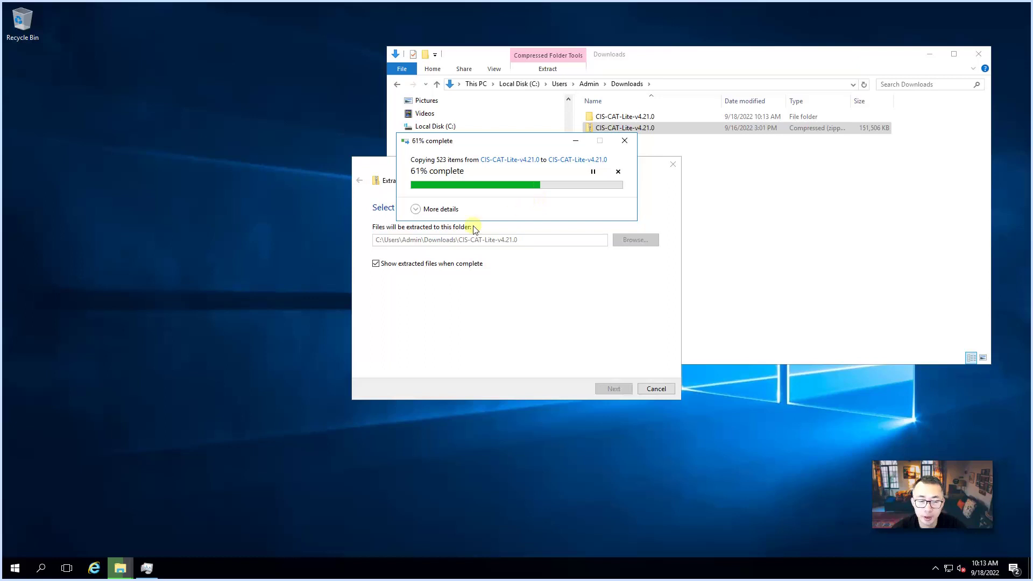
In Task Manager's Performance view, check the Memory graph, then return to CPU.
click(148, 568)
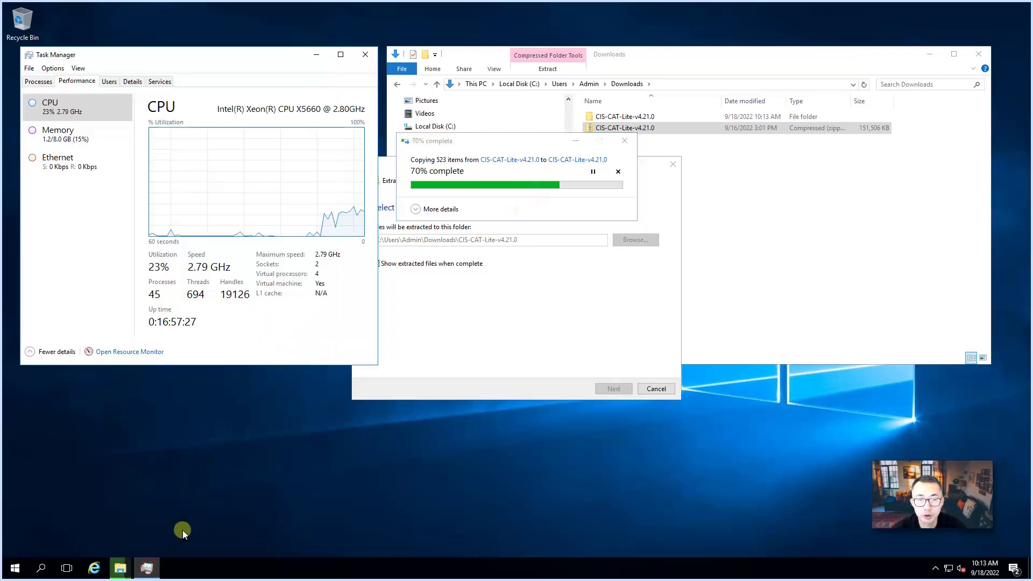
click(103, 142)
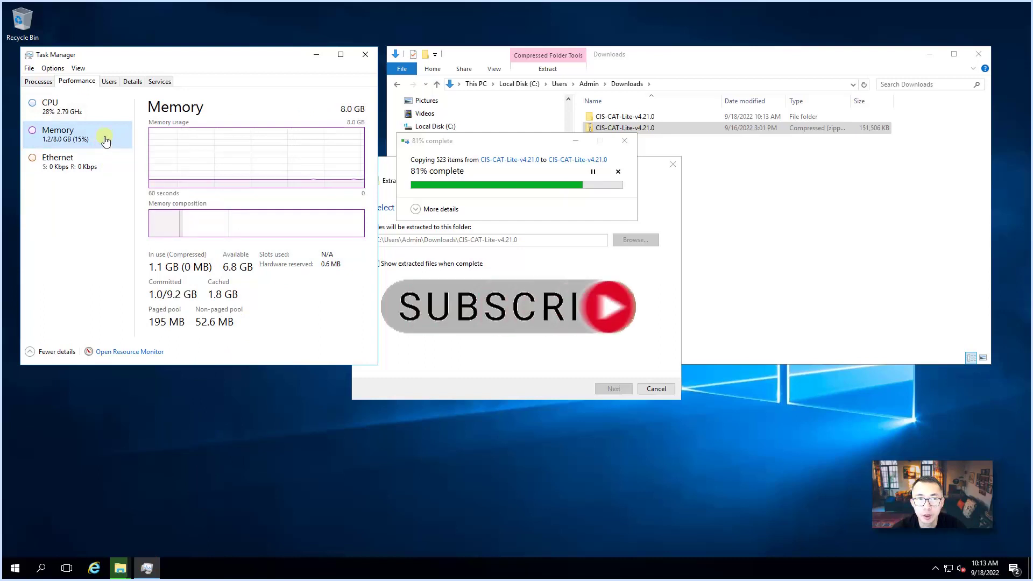
click(102, 107)
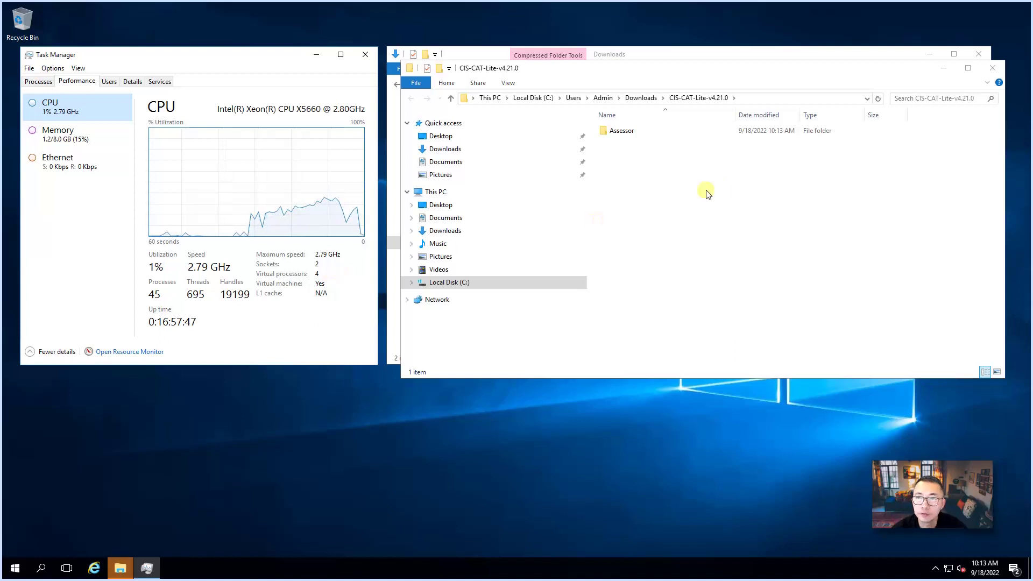
Open the Assessor folder, close Task Manager, and bring up Assessor-GUI's context menu.
click(947, 68)
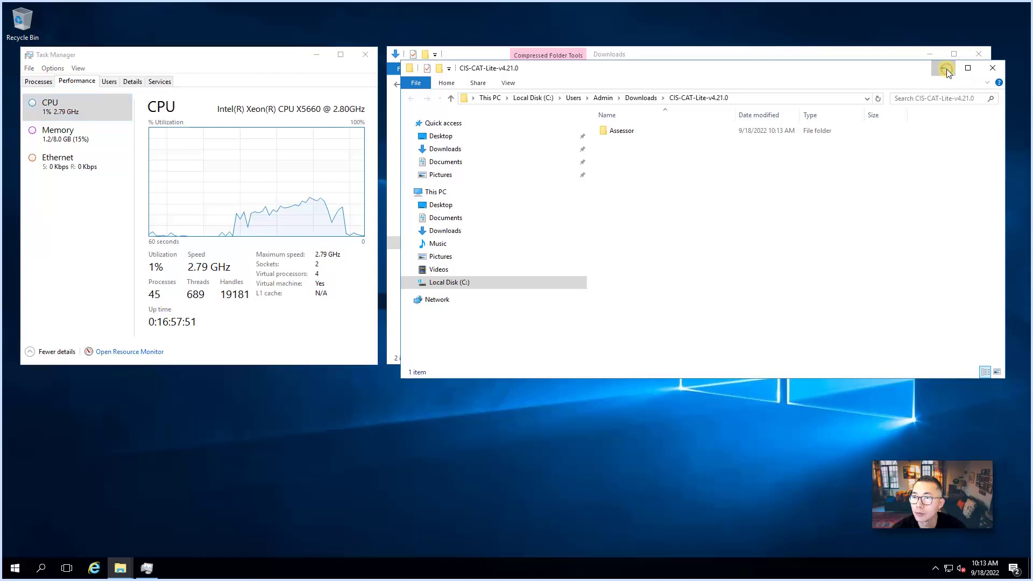
double_click(634, 134)
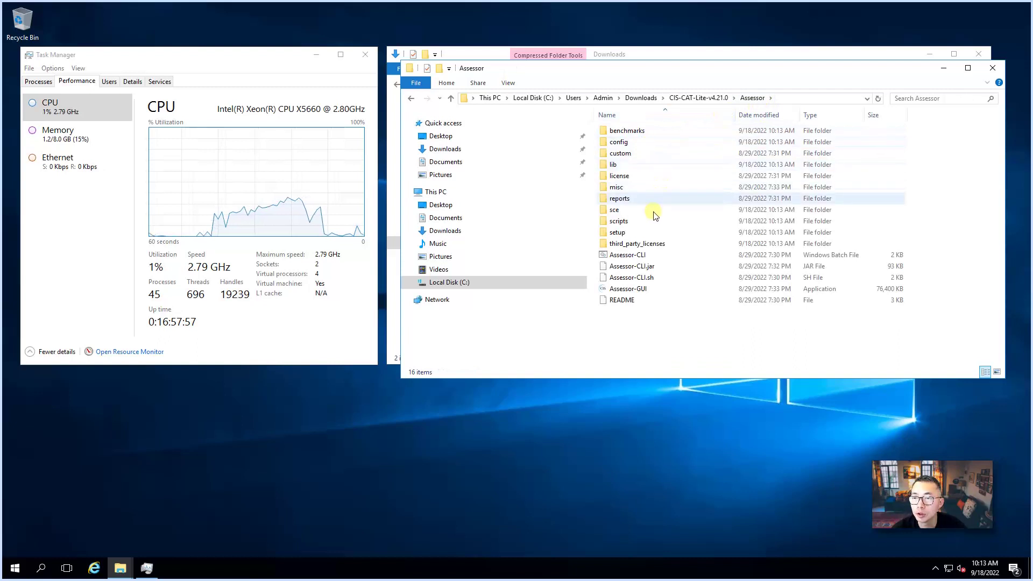
click(626, 288)
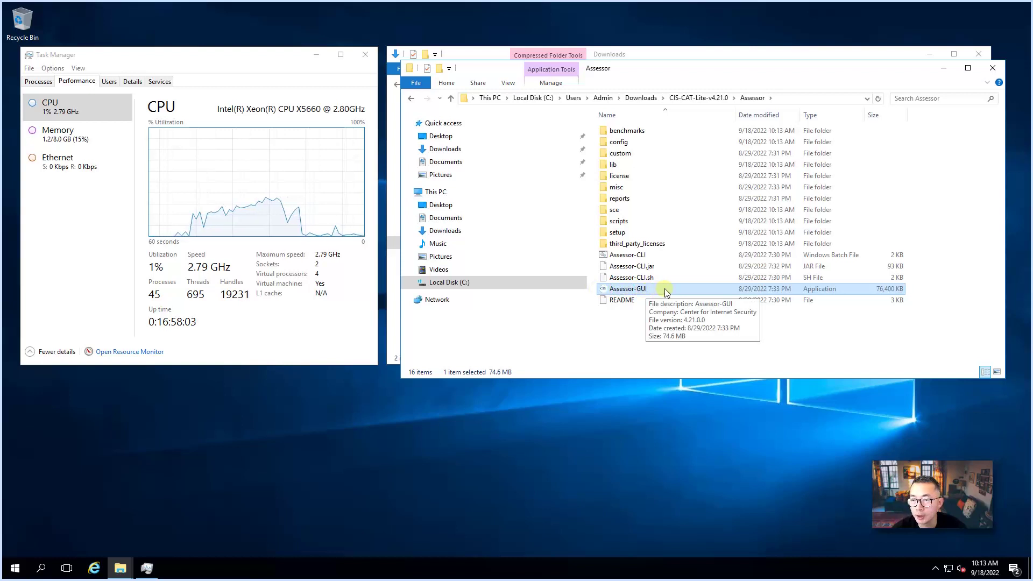
click(365, 54)
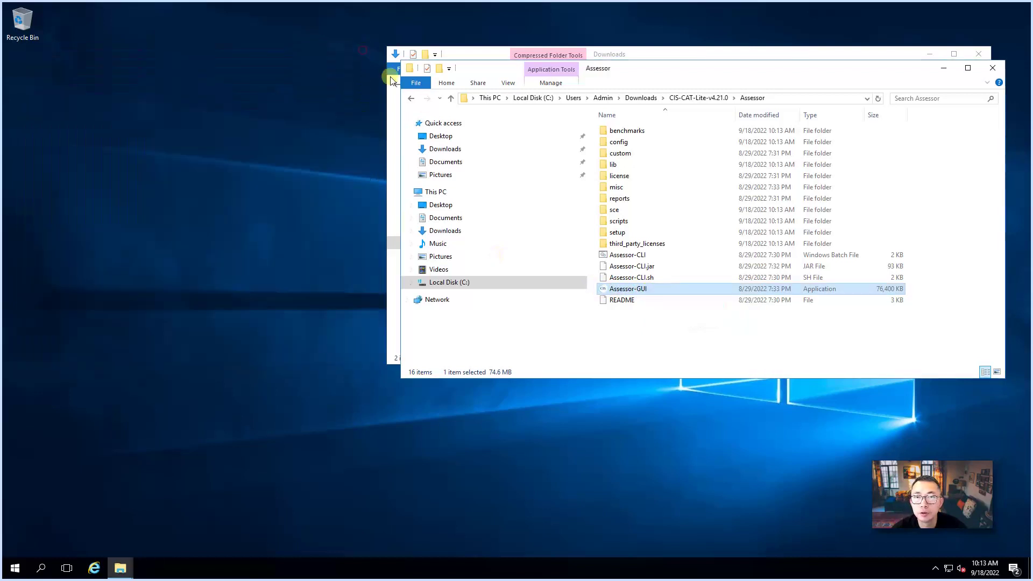
double_click(646, 303)
right_click(647, 306)
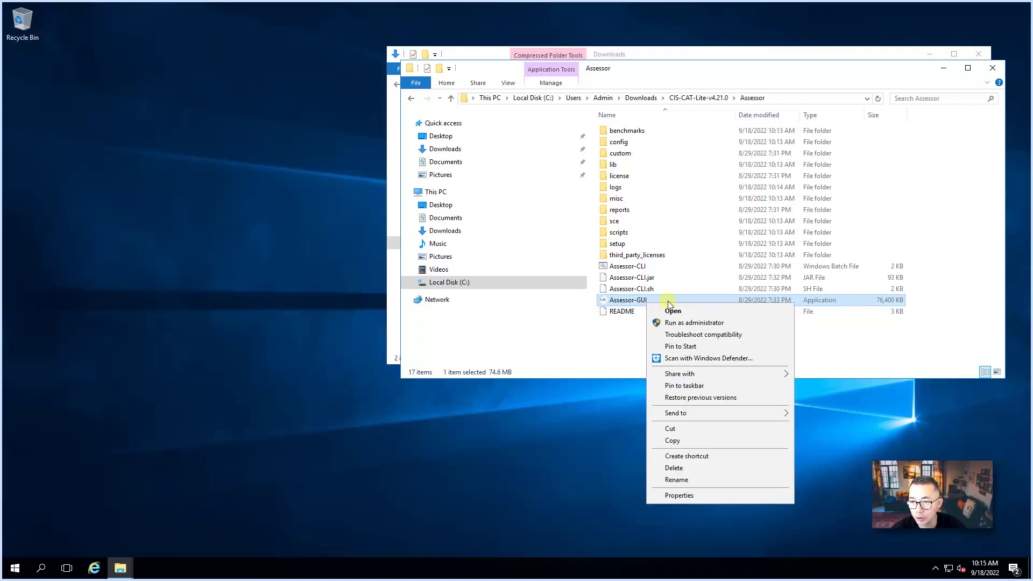
Run Assessor-GUI as administrator and maximize the CIS-CAT Lite window.
click(708, 323)
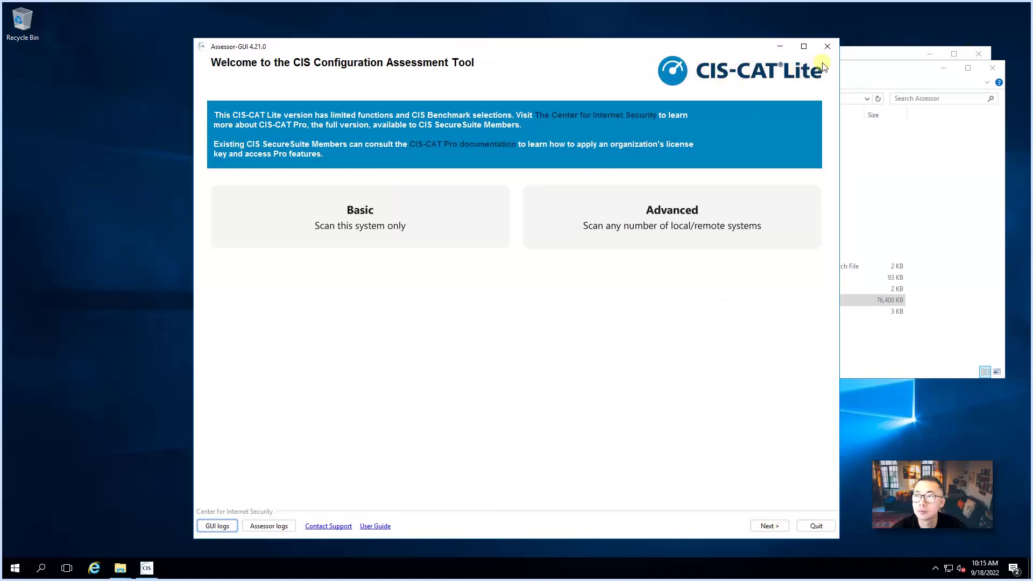
click(803, 46)
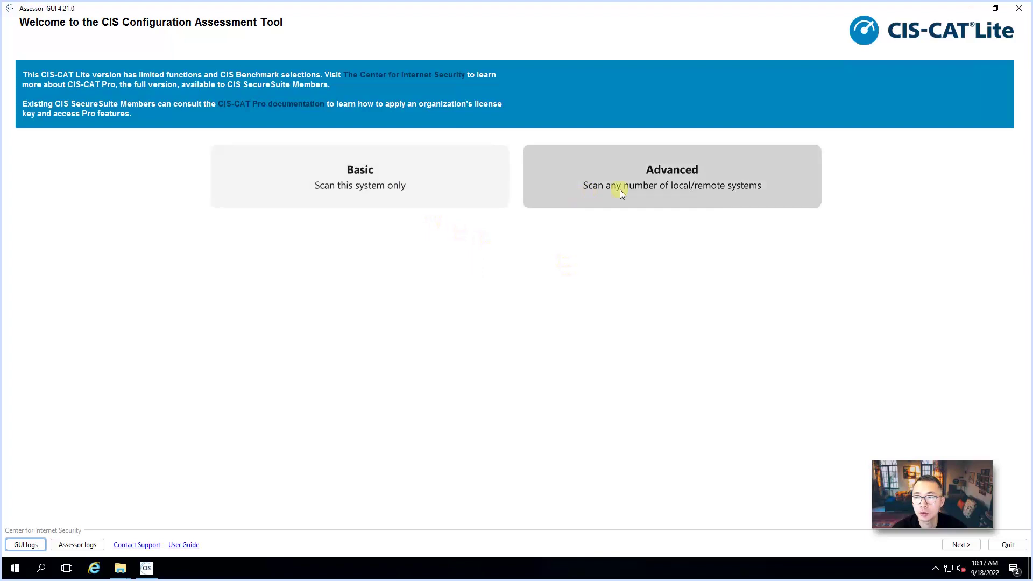
Scan only this system and pick the Implementation Group 1 for Windows Server v1.0.0 benchmark.
click(416, 193)
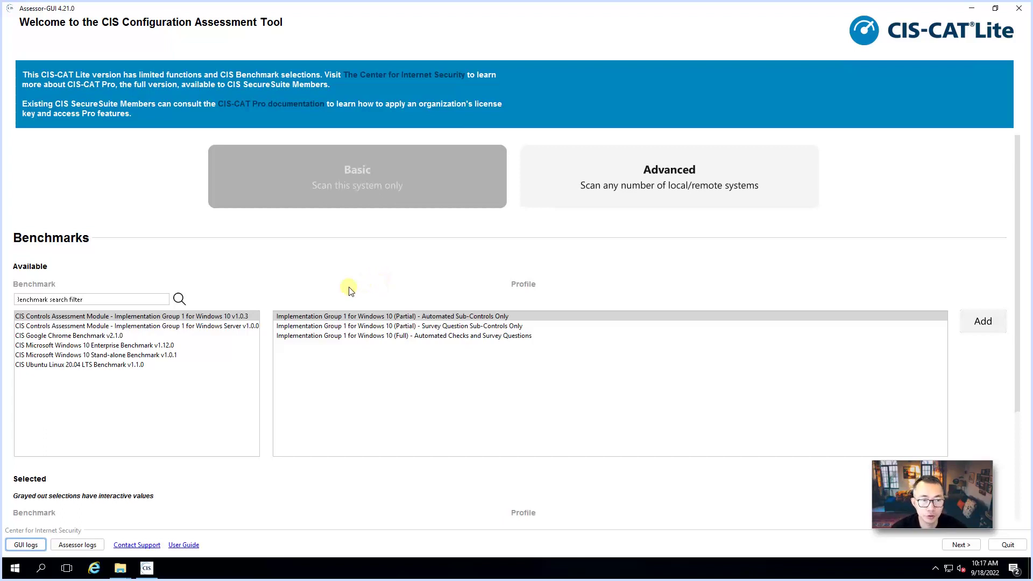
click(196, 331)
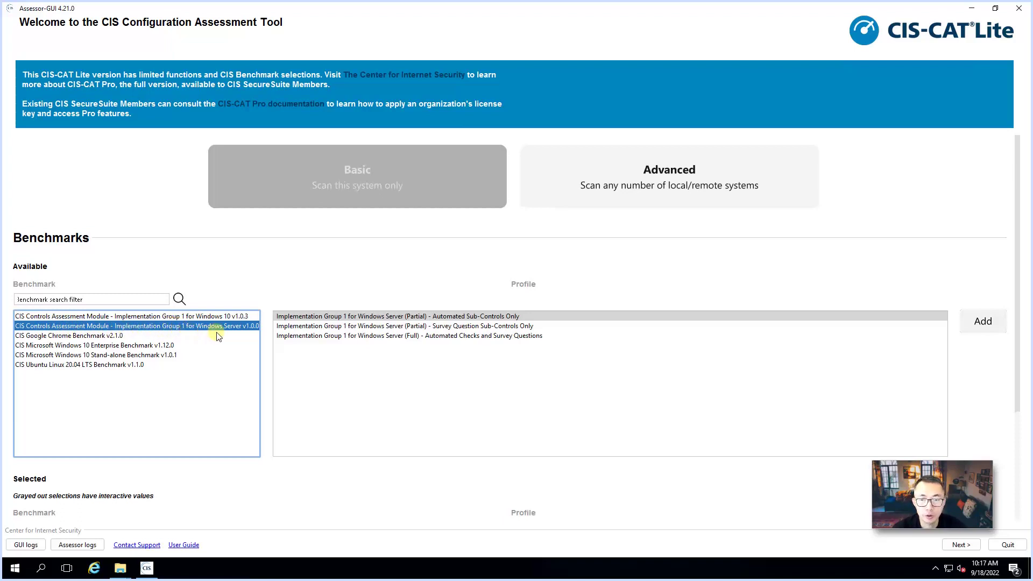
Select the (Full) profile covering automated checks and survey questions.
click(312, 337)
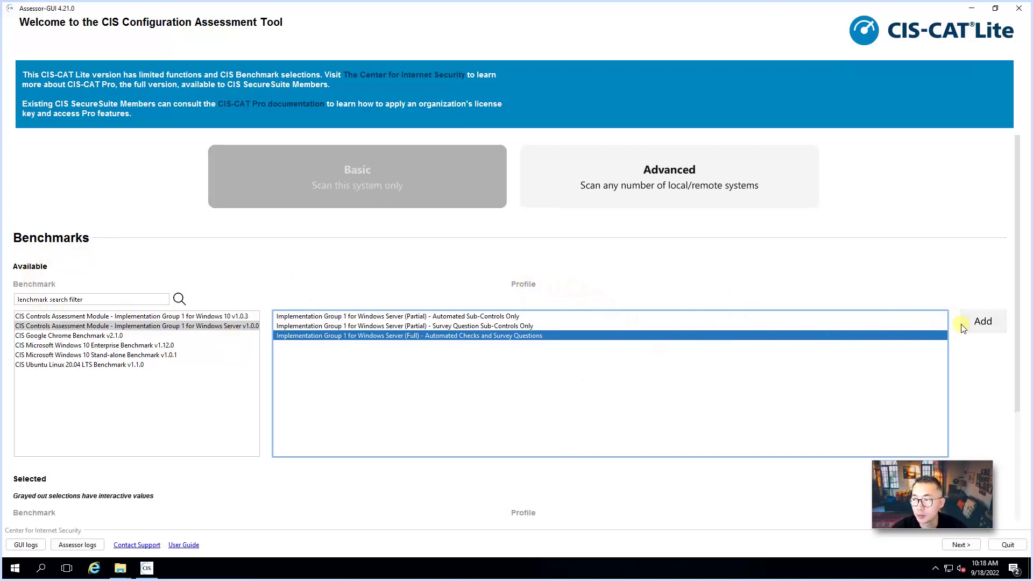
drag(1020, 379, 1020, 401)
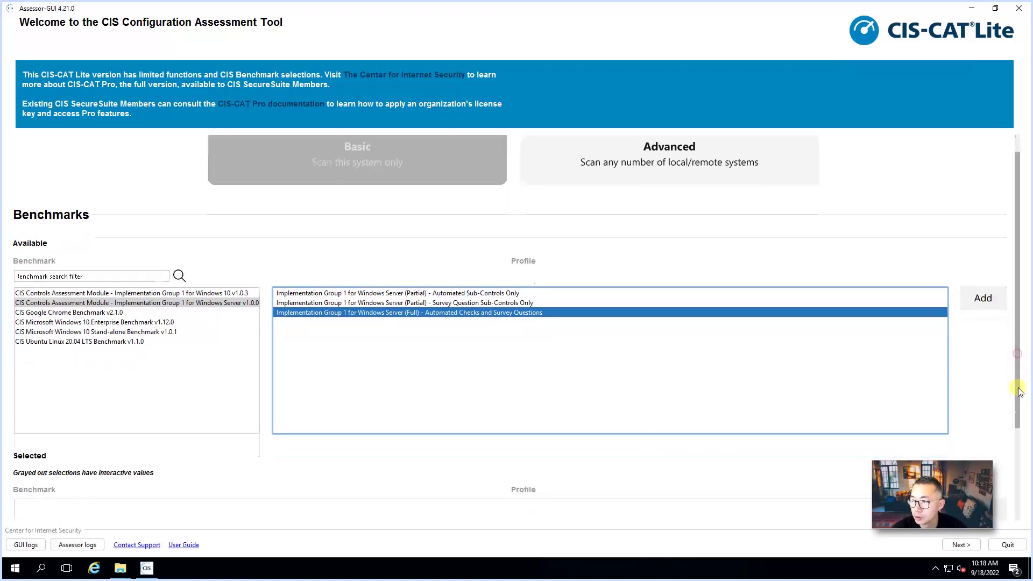
scroll(1019, 388, down, 3)
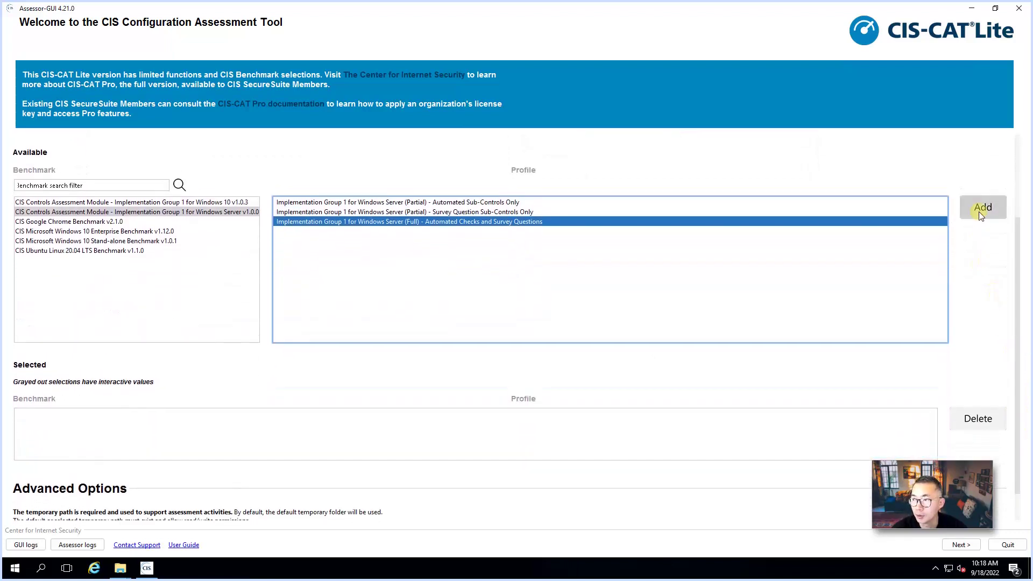
Add the selected profile, bringing up the Required Minimum Password Length prompt prefilled with 14.
click(982, 208)
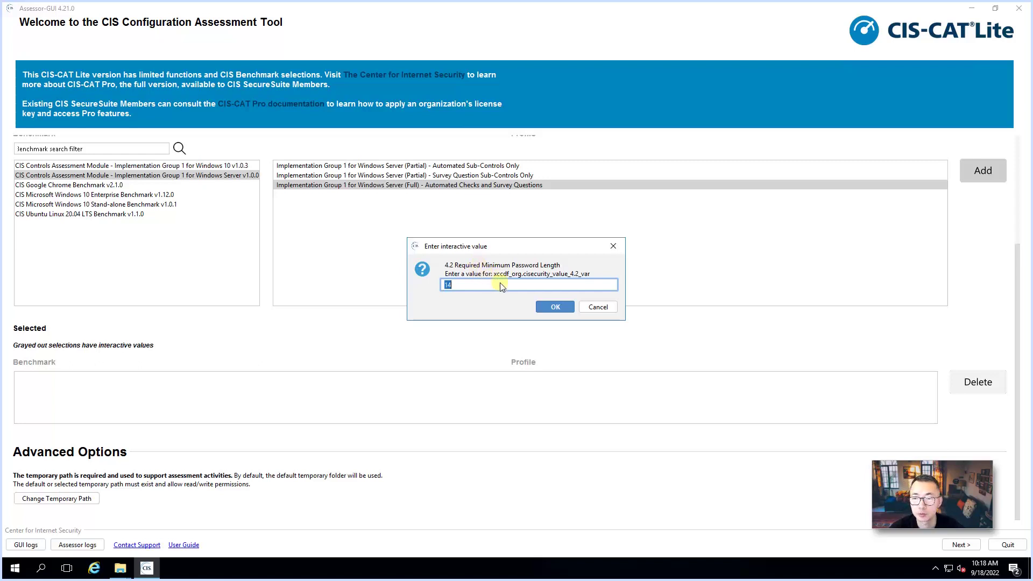
Accept the default password length and 90 inactivity days, and answer yes to the first survey questions.
click(555, 306)
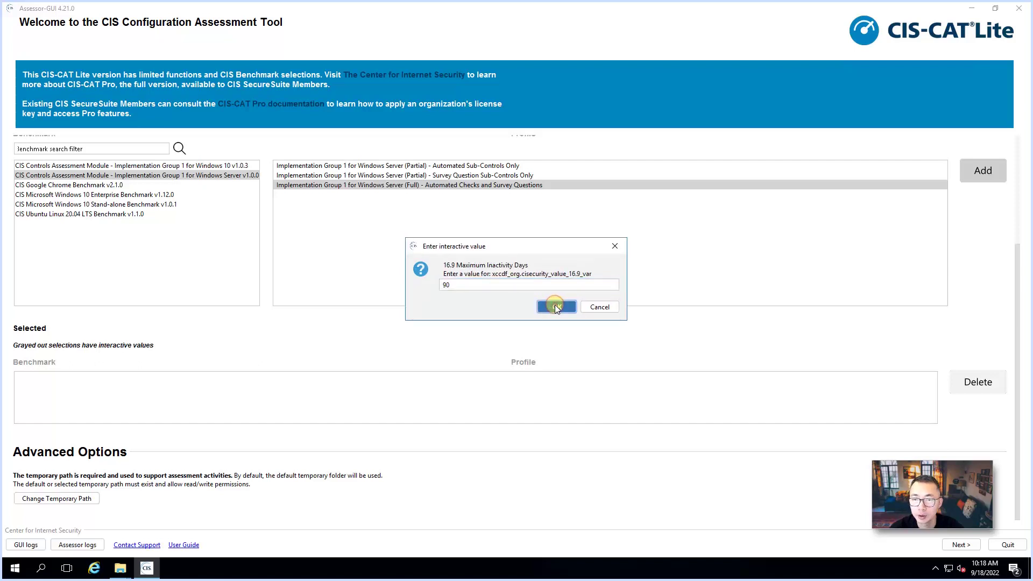
click(555, 306)
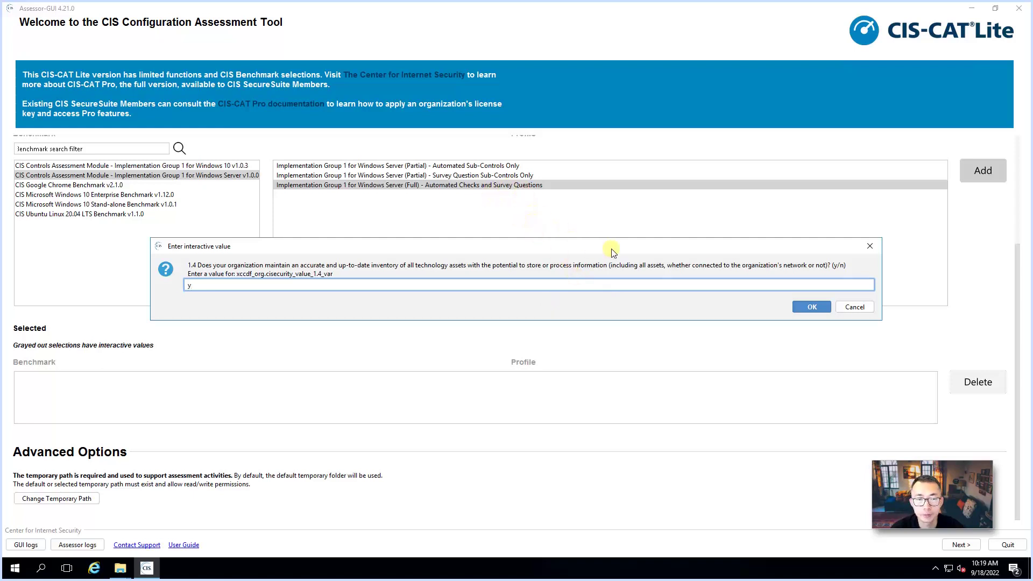
click(822, 306)
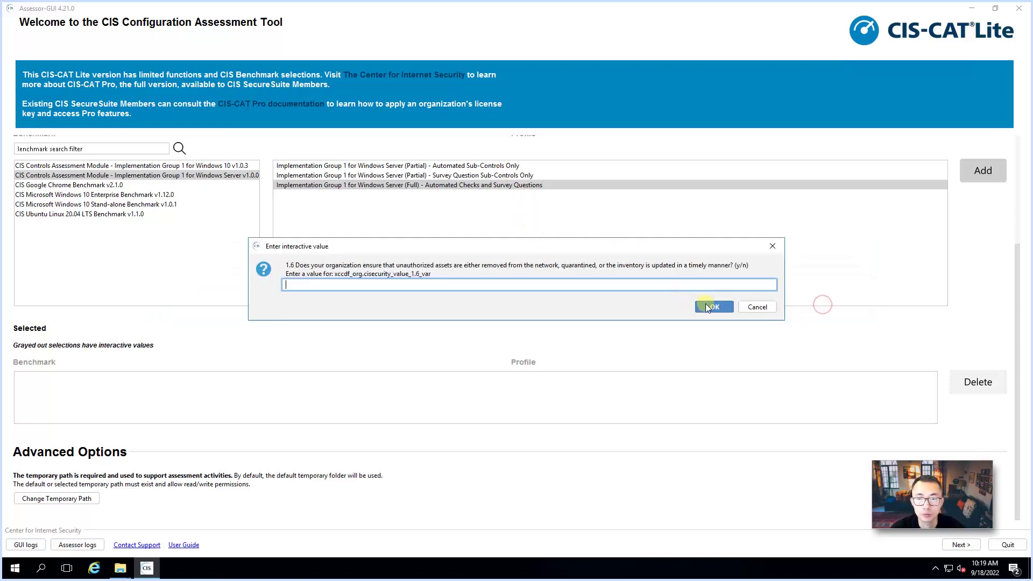
text(y)
click(707, 307)
text(y)
click(707, 307)
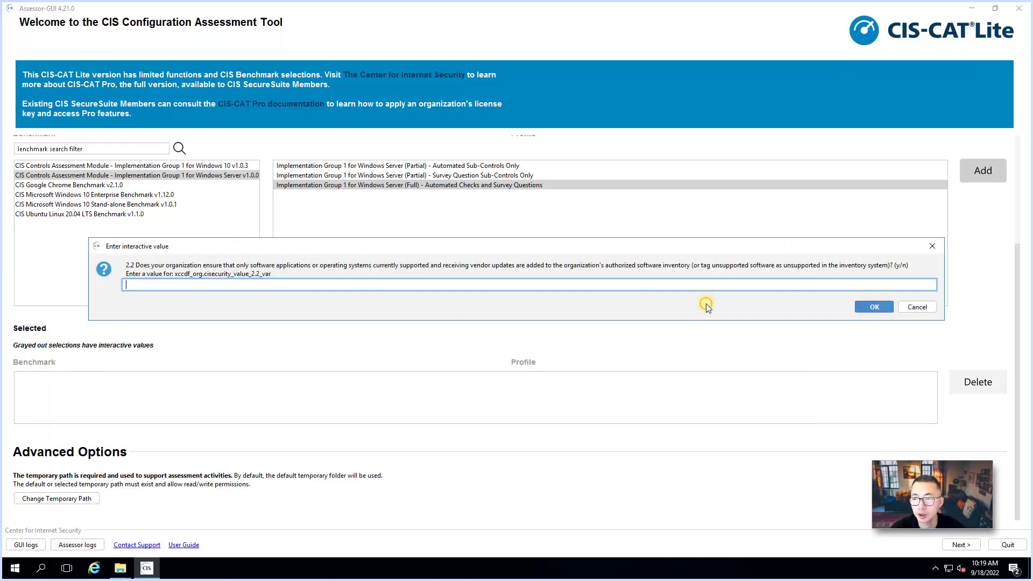
text(y)
click(870, 307)
text(y)
click(678, 308)
text(y)
Answer yes to all remaining survey questions until the Windows Server profile appears under Selected.
click(779, 309)
text(y)
click(823, 307)
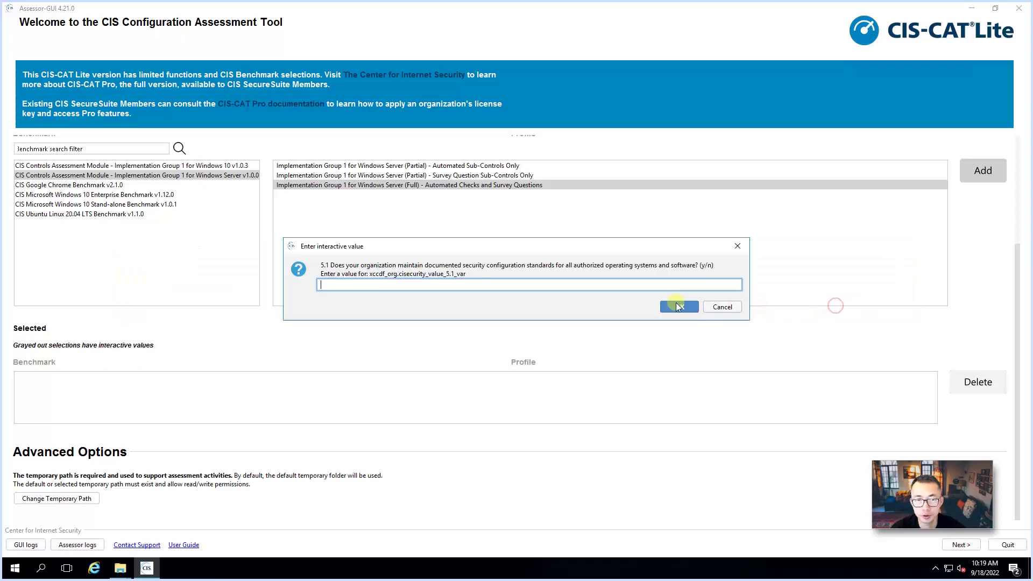
text(y)
click(835, 308)
text(y)
click(799, 307)
text(y)
click(657, 316)
click(691, 310)
text(yy)
click(660, 308)
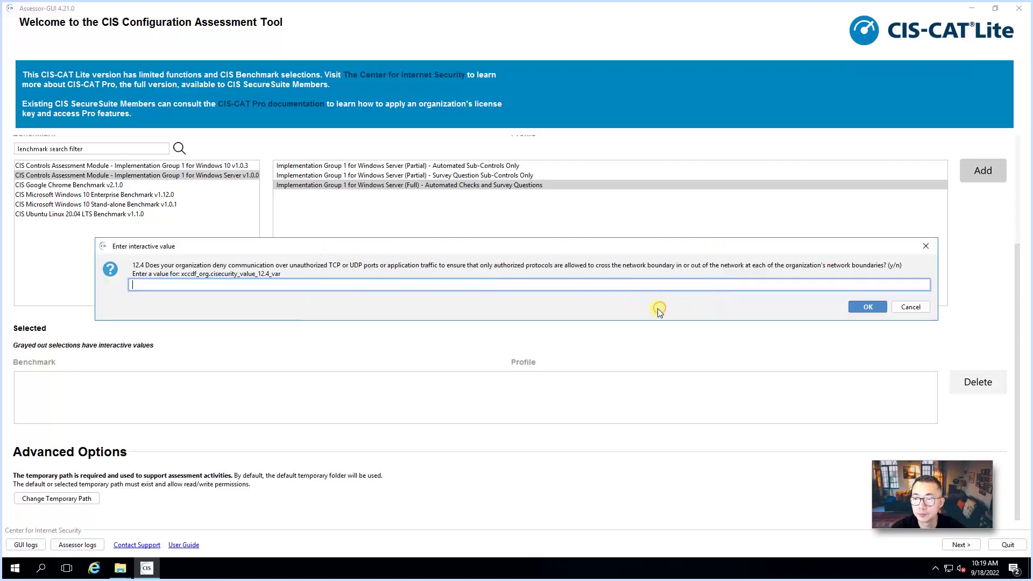
text(y)
click(857, 309)
text(y)
click(787, 307)
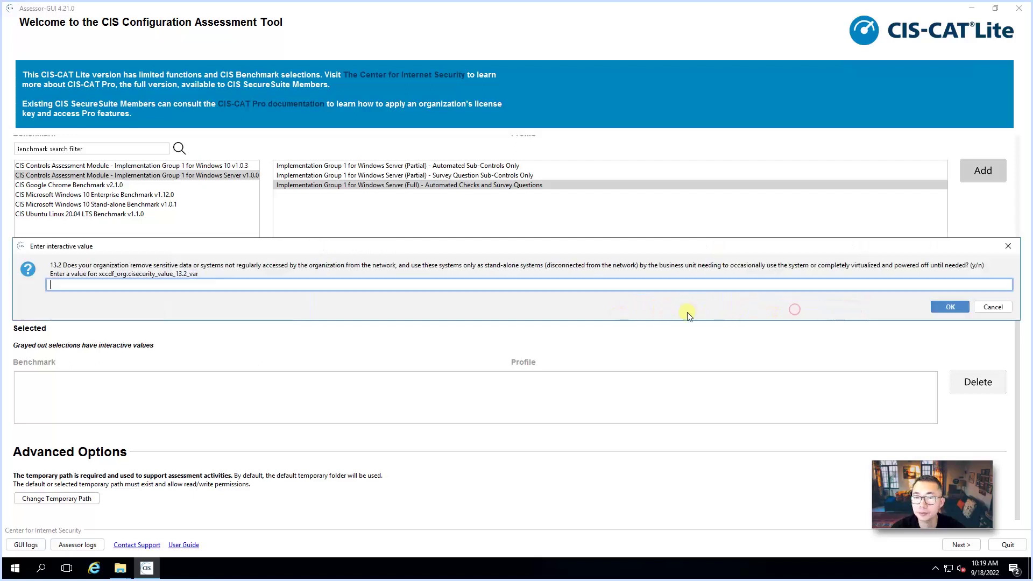
text(y)
click(928, 307)
text(y)
click(914, 307)
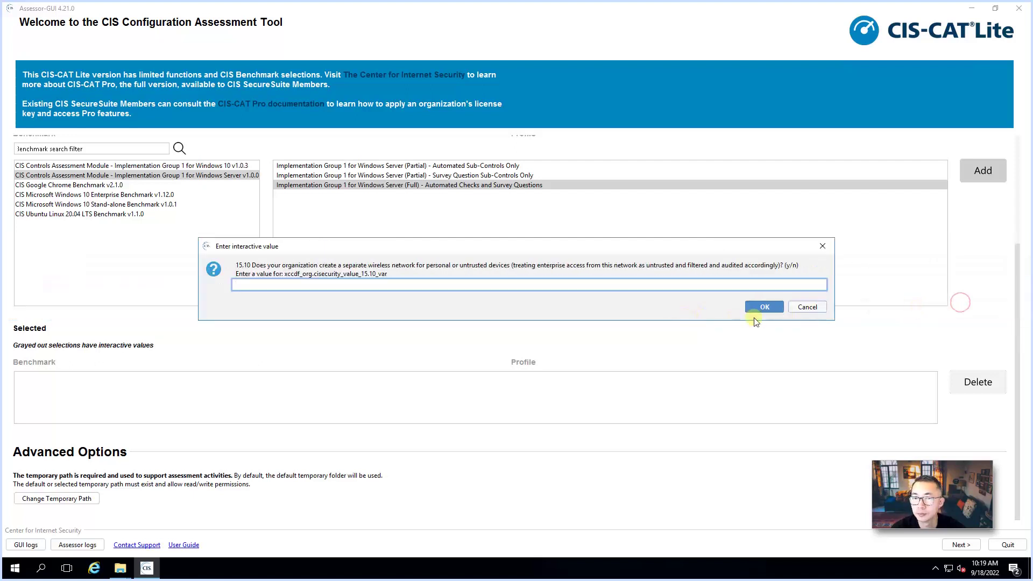
text(y)
click(756, 307)
text(y)
click(659, 308)
text(y)
click(920, 306)
text(y)
click(663, 307)
text(y)
click(702, 305)
text(yy)
click(782, 307)
text(y)
click(727, 306)
text(yy)
click(714, 309)
text(y)
click(821, 309)
text(y)
click(815, 307)
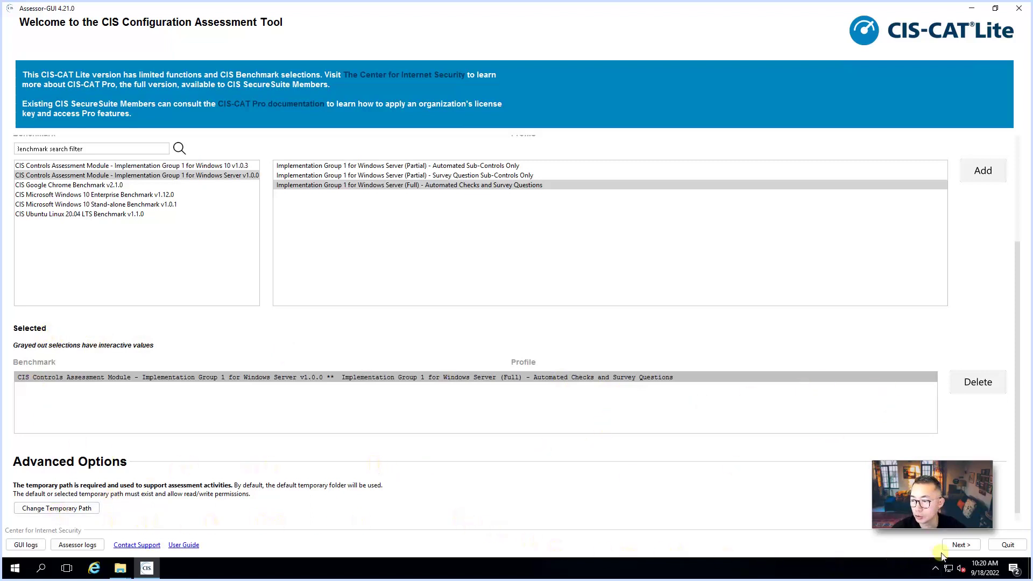
Advance to Assessment options with HTML output, the default reports folder and WARN-or-ERROR logging.
click(961, 545)
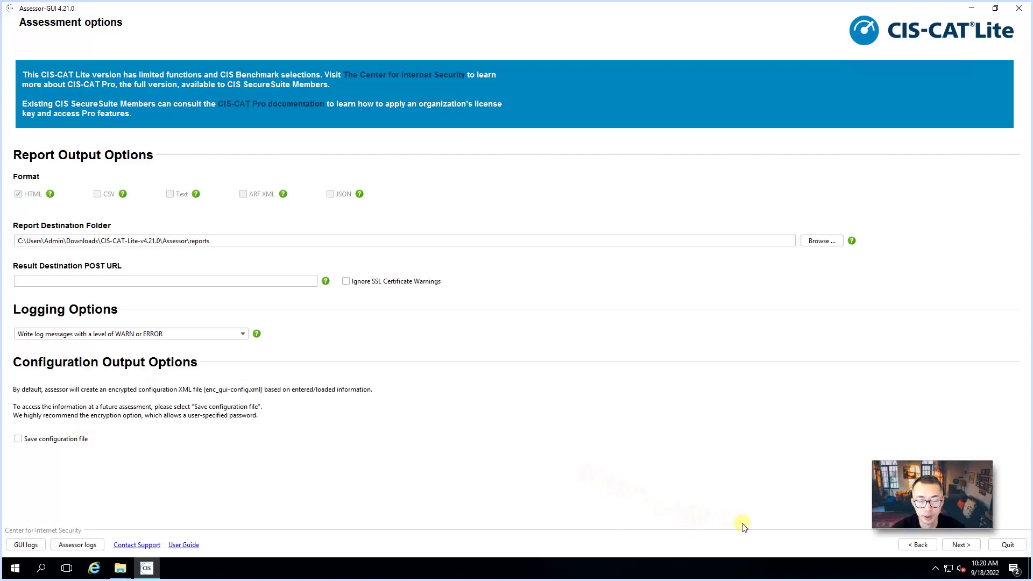
Start the Windows Server assessment, let it finish in 41 seconds, and view the basic-CIS-CAT-1 HTML report.
click(952, 548)
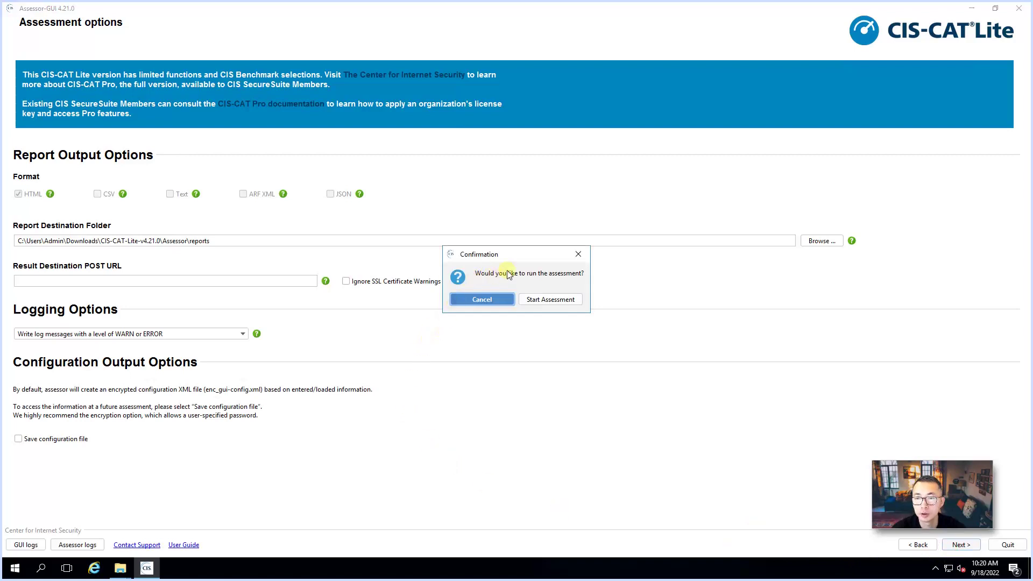
click(533, 299)
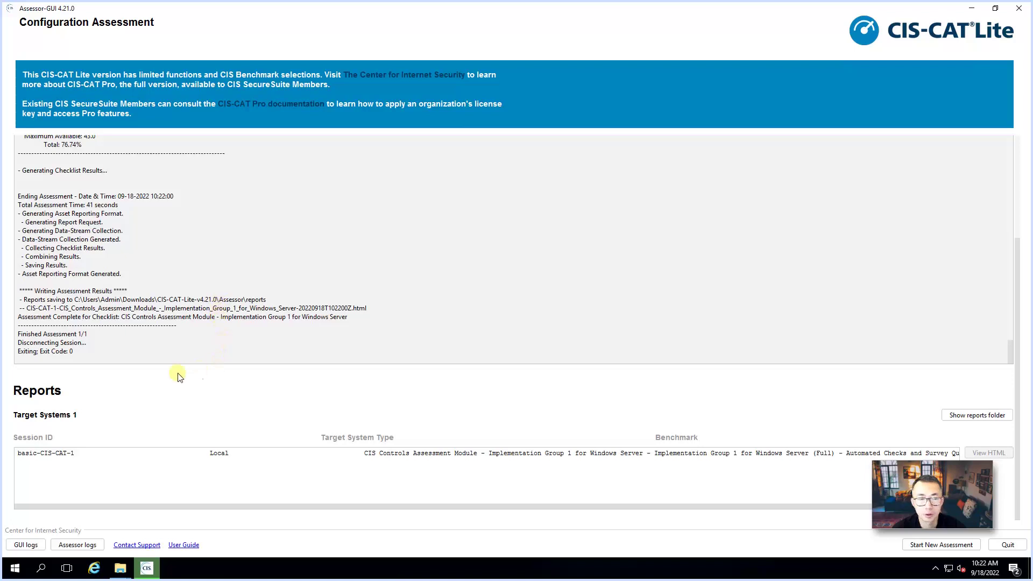
click(81, 455)
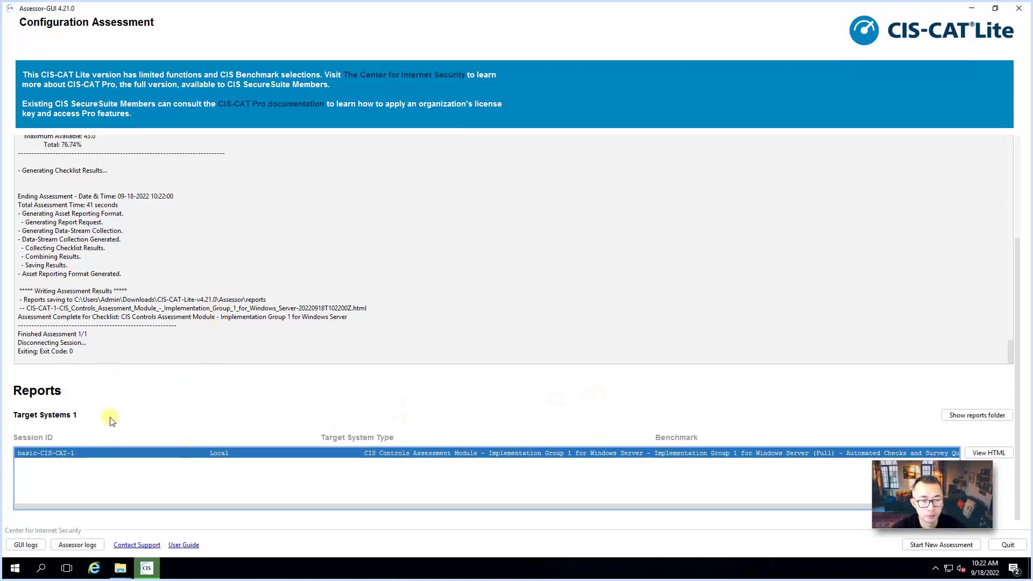
click(995, 453)
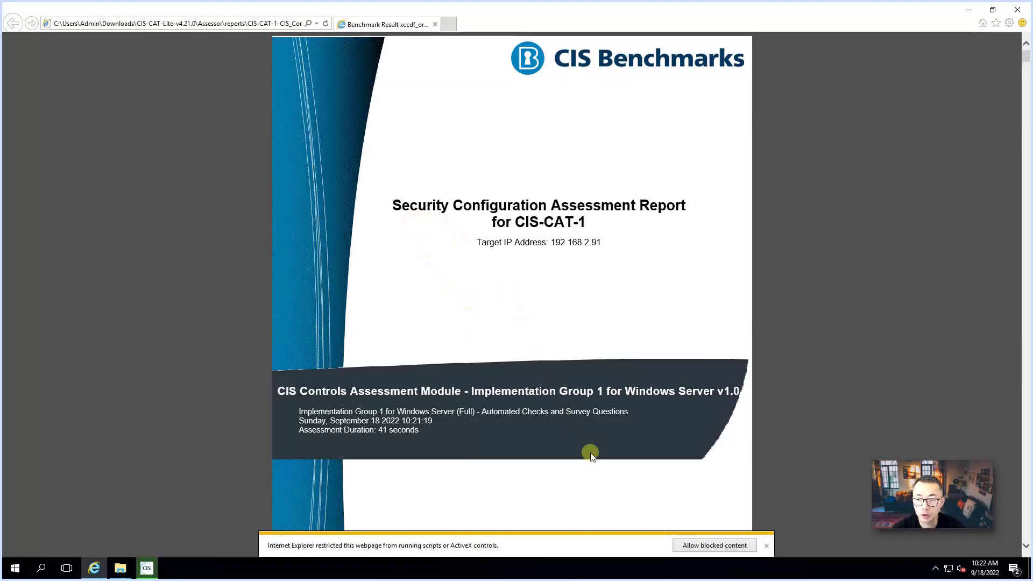
Dismiss the blocked-content bar and highlight the Summary scores: 4 automated, 29 survey, 77% total.
click(711, 546)
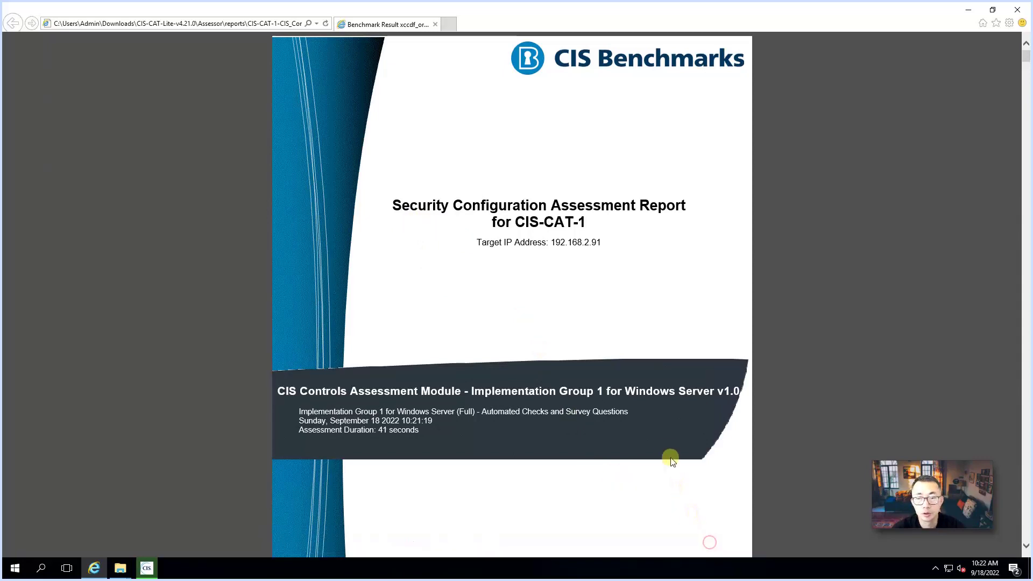
scroll(629, 378, down, 1)
scroll(628, 376, down, 3)
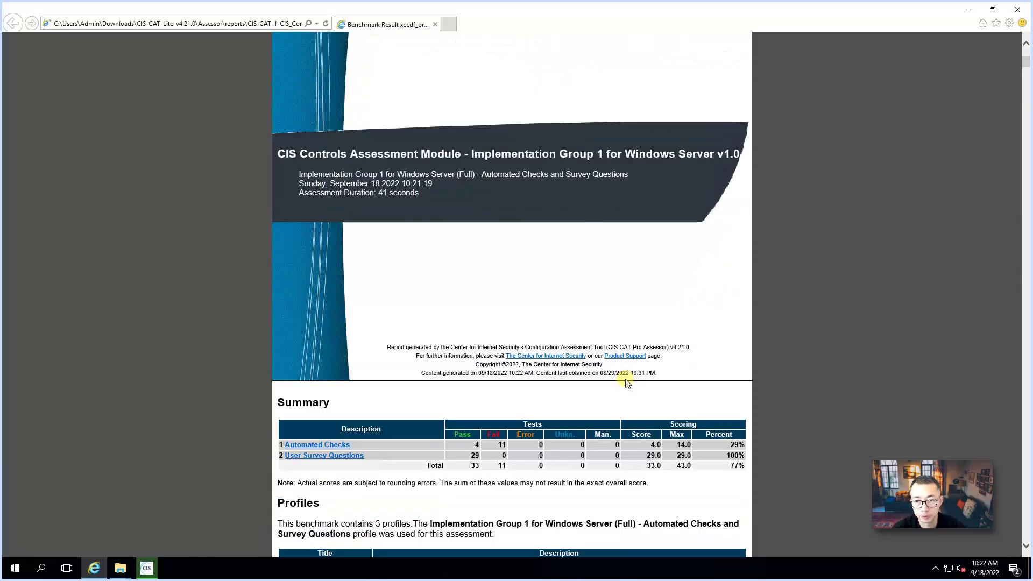
scroll(626, 377, down, 3)
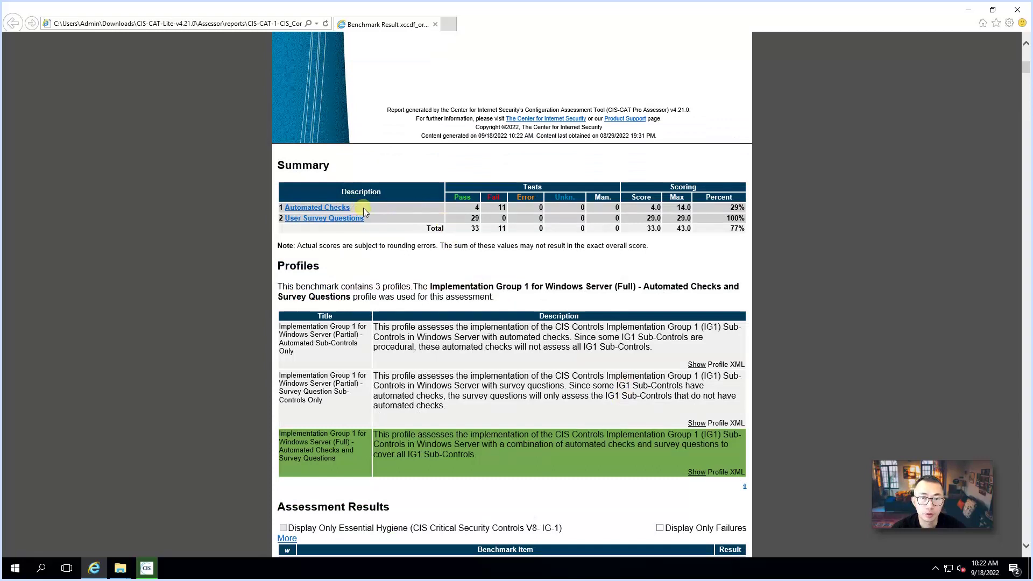
click(494, 208)
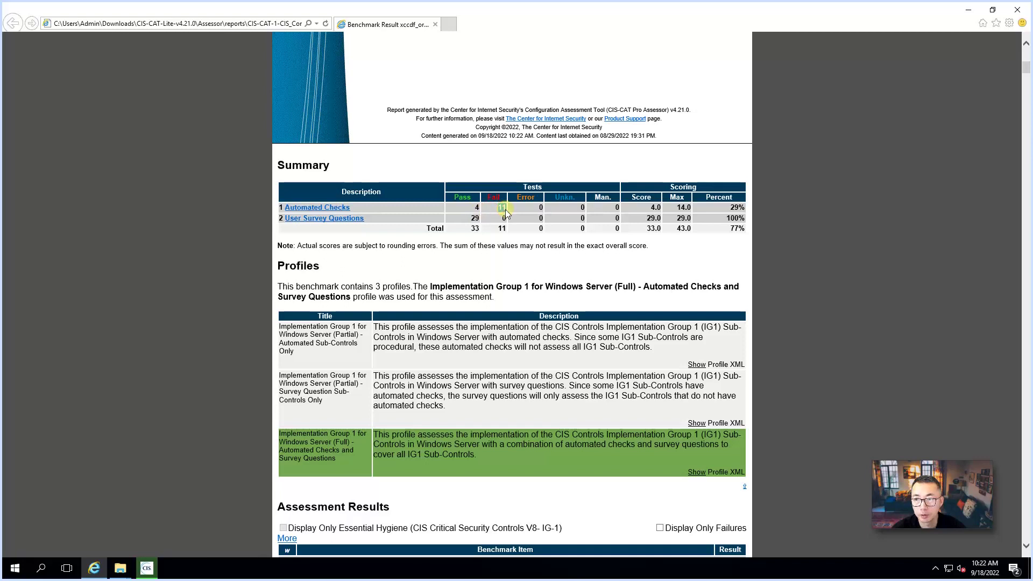
double_click(477, 209)
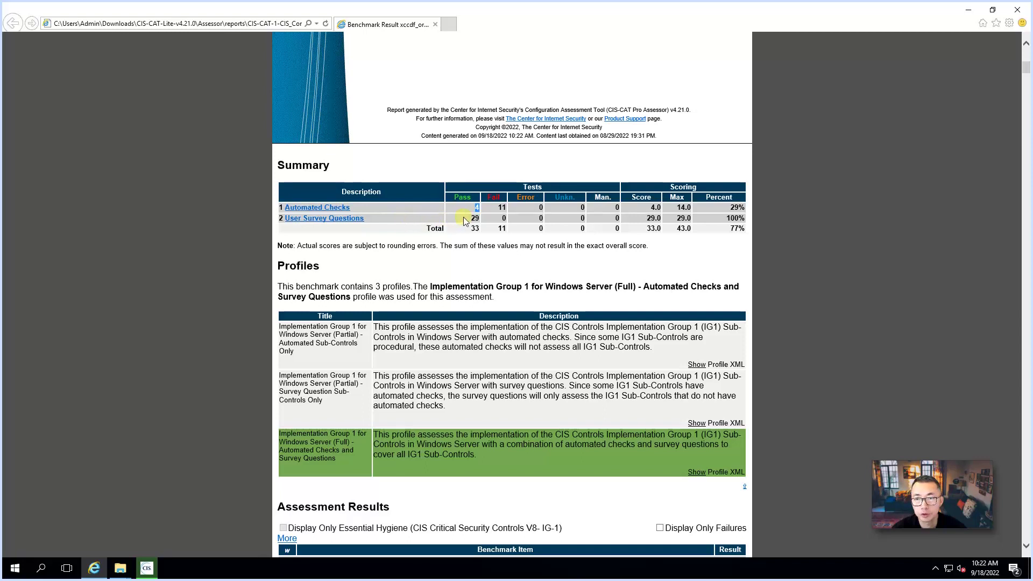
click(467, 221)
double_click(476, 219)
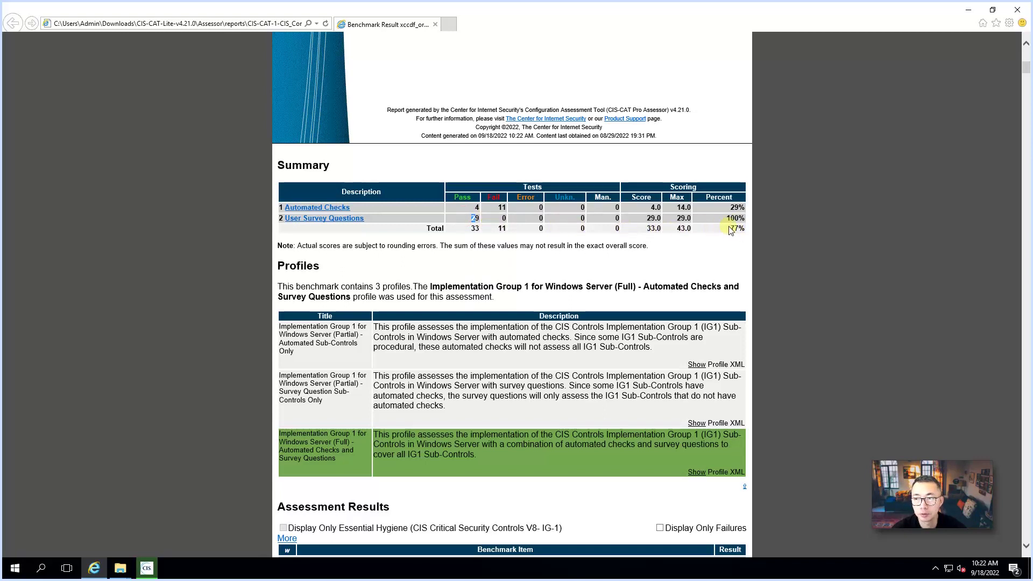
drag(730, 229, 754, 230)
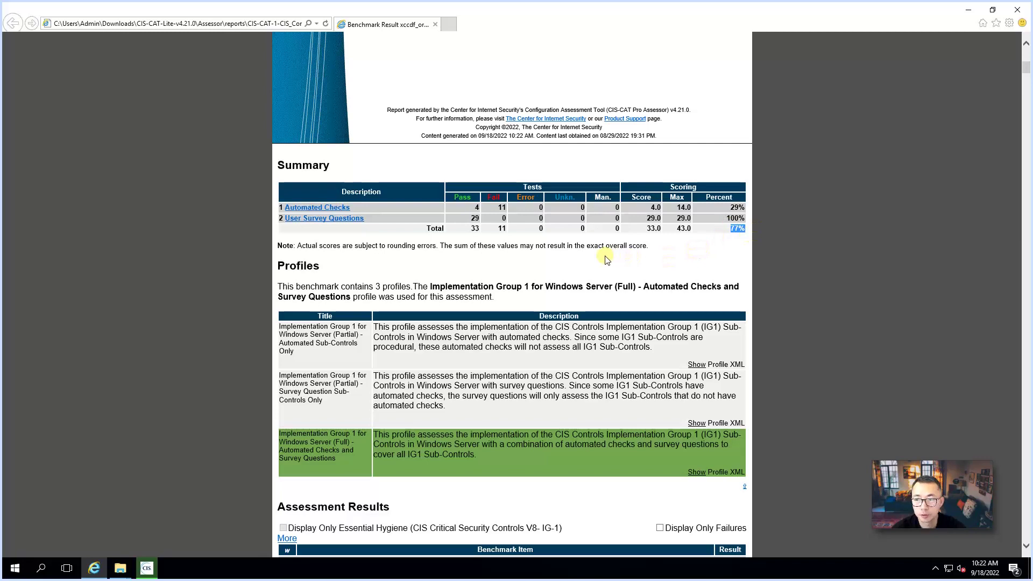
scroll(605, 259, down, 3)
scroll(606, 259, down, 1)
scroll(606, 258, down, 2)
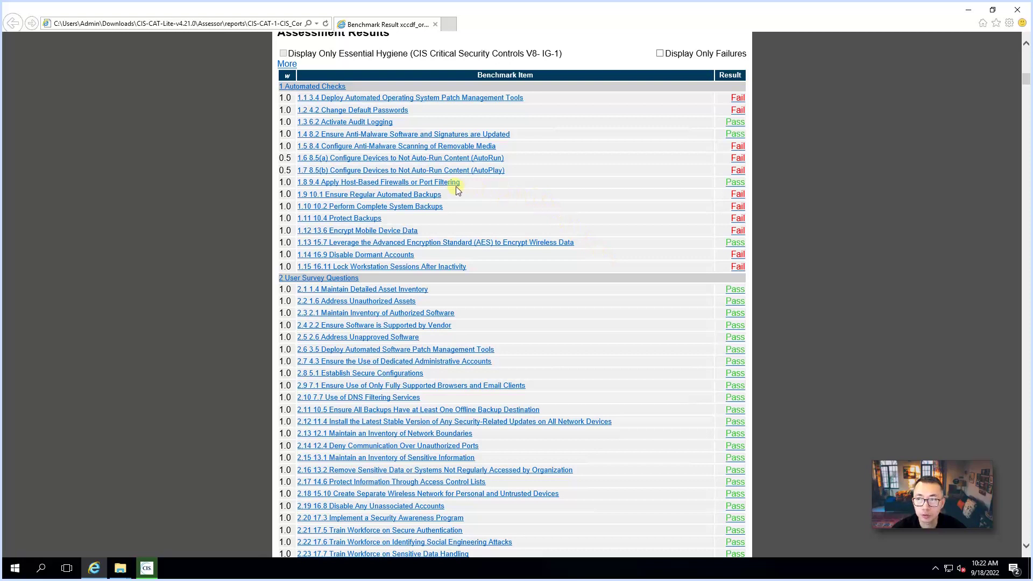
Highlight the remediation for failed item 8.4, removable-media anti-malware scanning, then close the report.
click(482, 146)
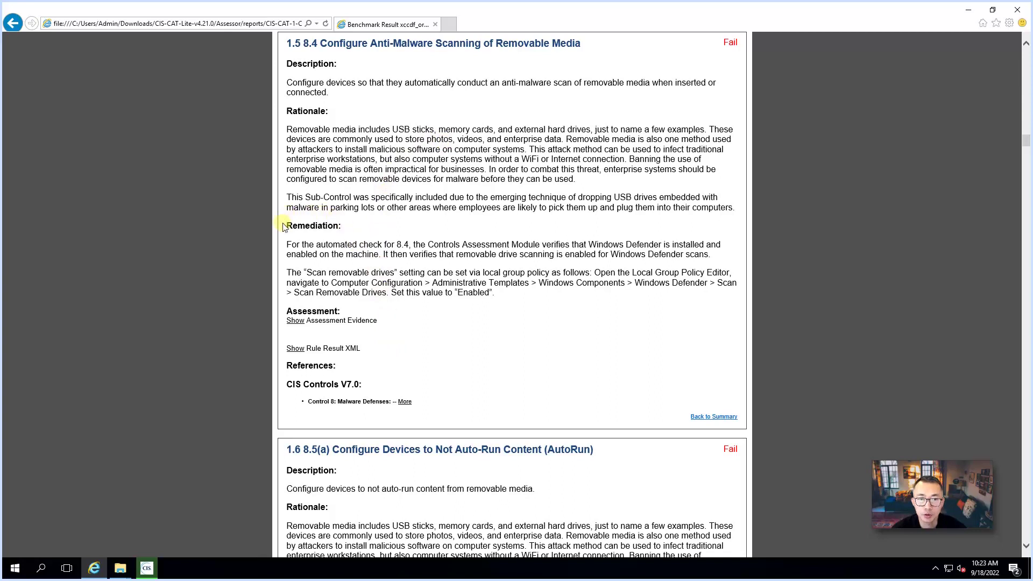
drag(288, 219, 383, 247)
click(540, 289)
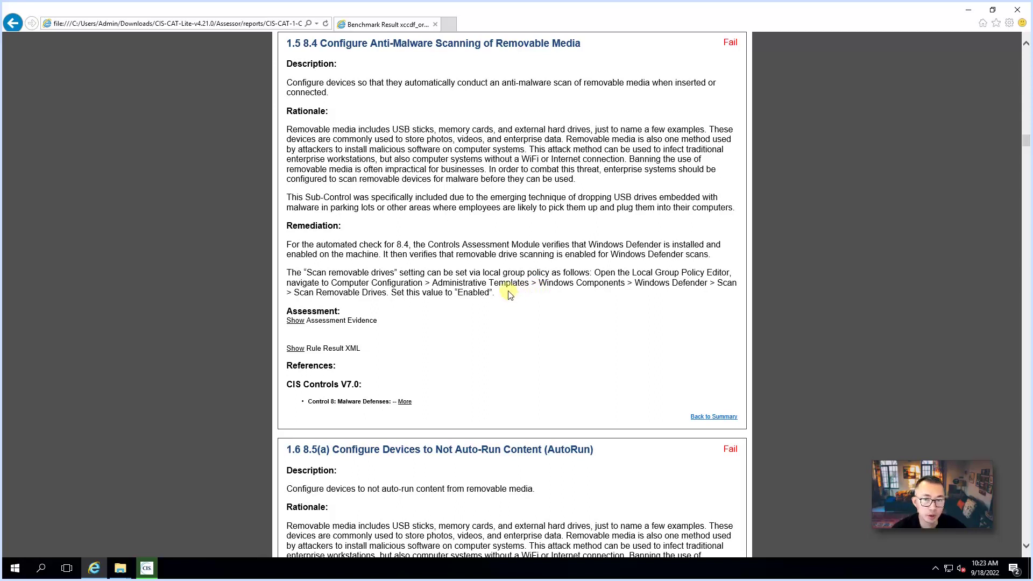
drag(504, 296, 278, 208)
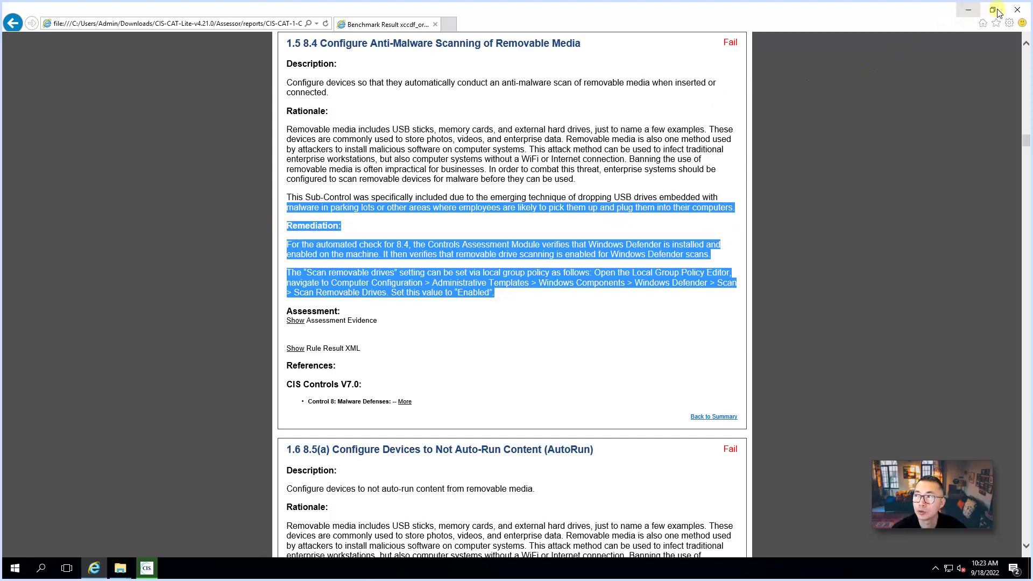
click(1017, 9)
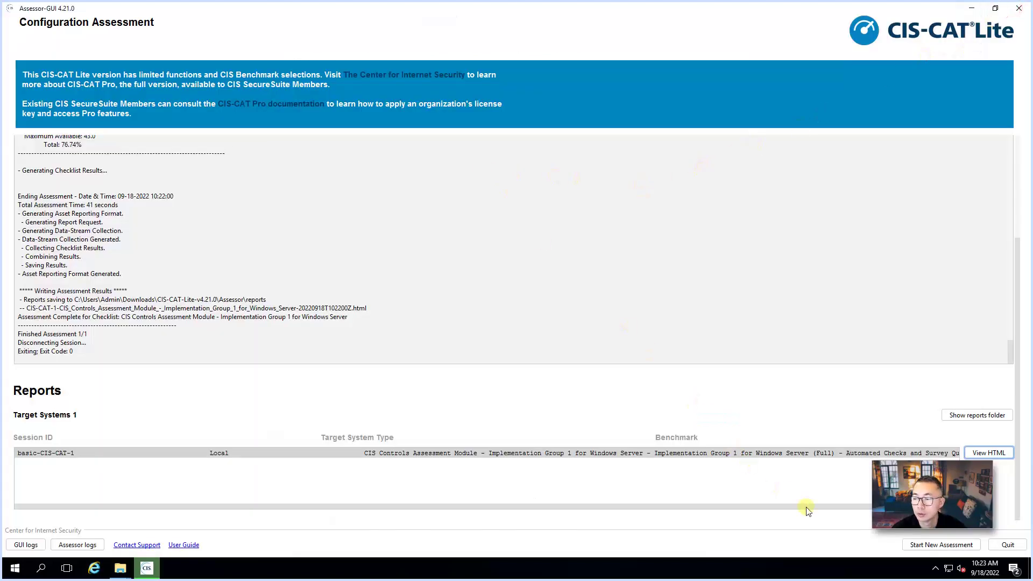
Start a new assessment while the diagrams.net lab network diagram is on screen.
click(944, 544)
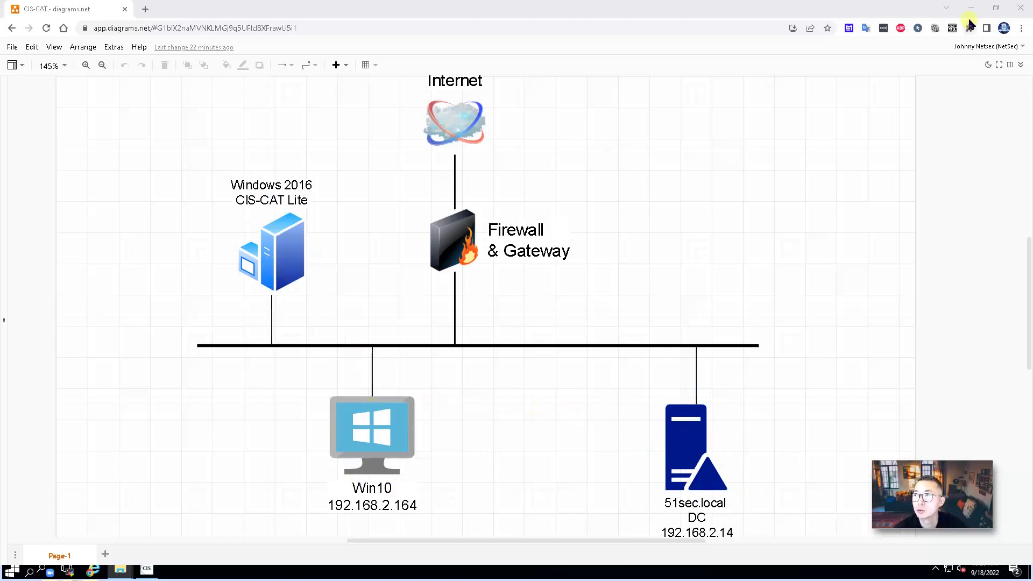
Minimize the browser, bring CIS-CAT Lite forward, and begin a new target system named Win10.
click(971, 8)
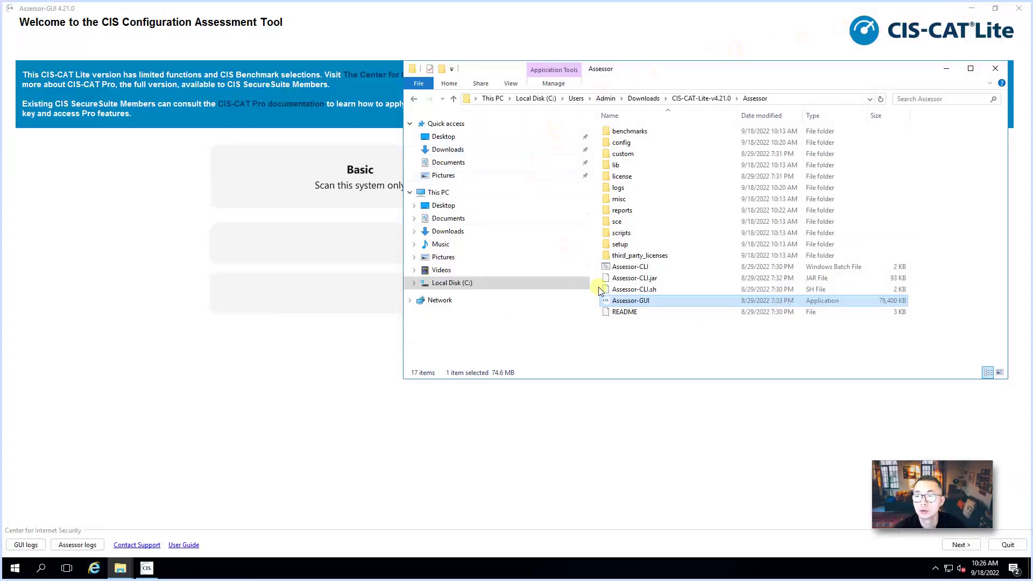
click(283, 344)
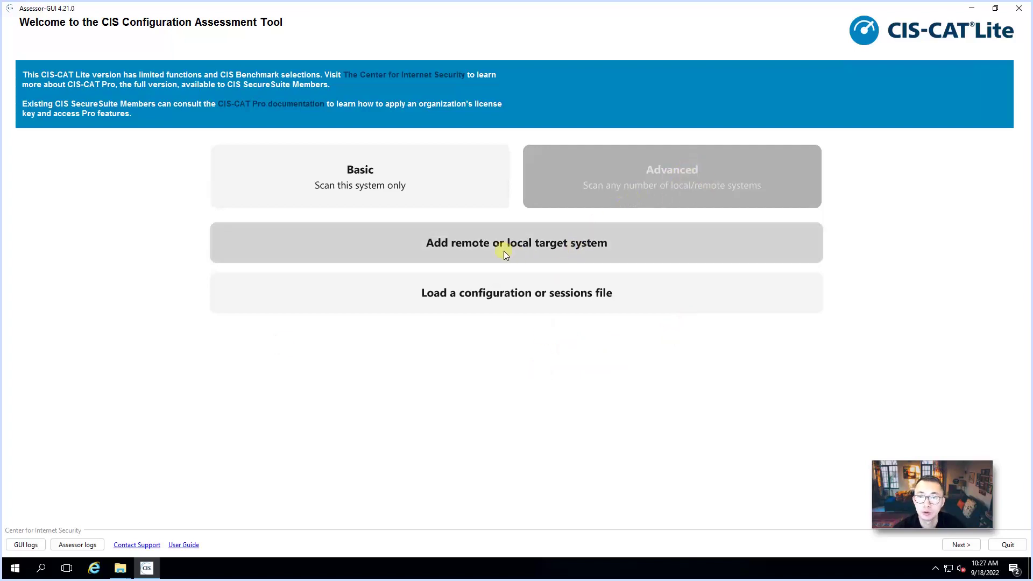
click(582, 251)
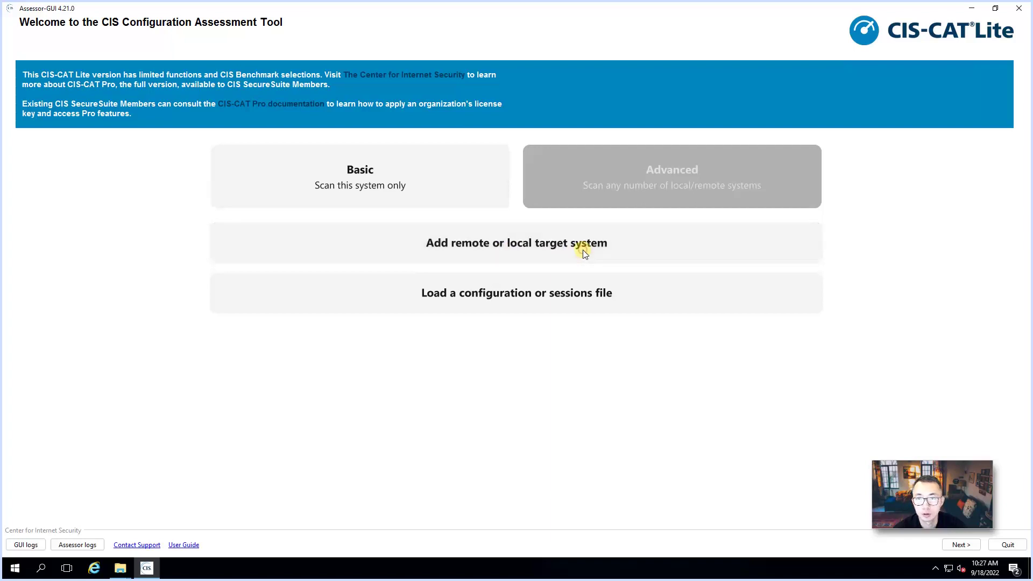
click(119, 188)
text(Win10)
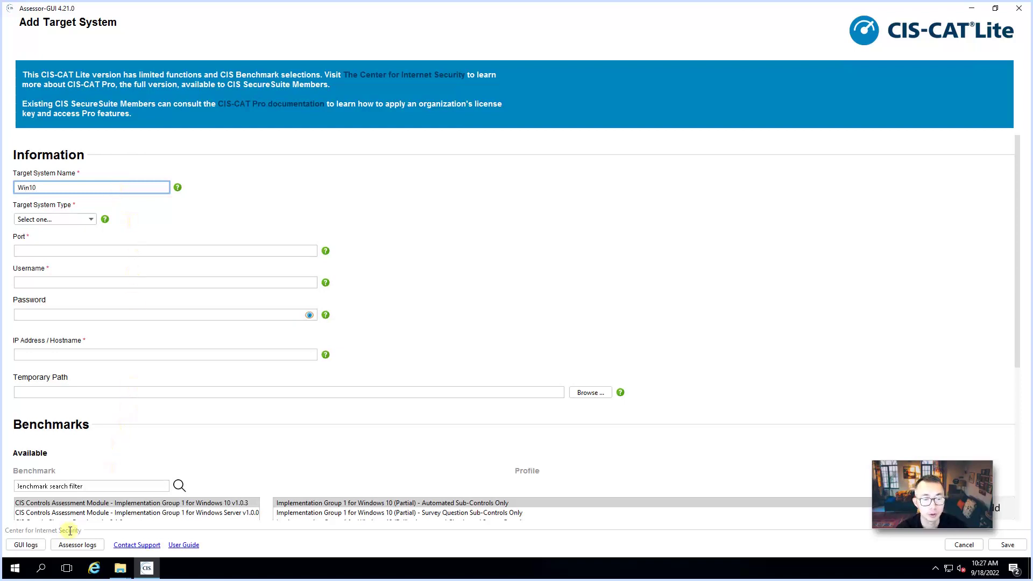
Open a Command Prompt through Start's Run dialog.
click(14, 570)
right_click(14, 570)
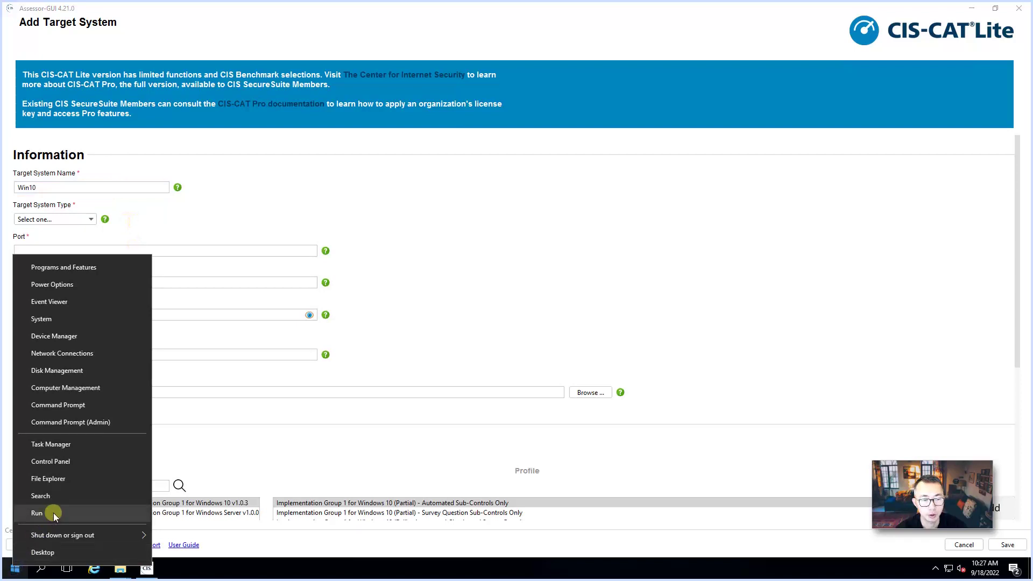
click(51, 512)
key(Return)
text(ping 192.168.2.16)
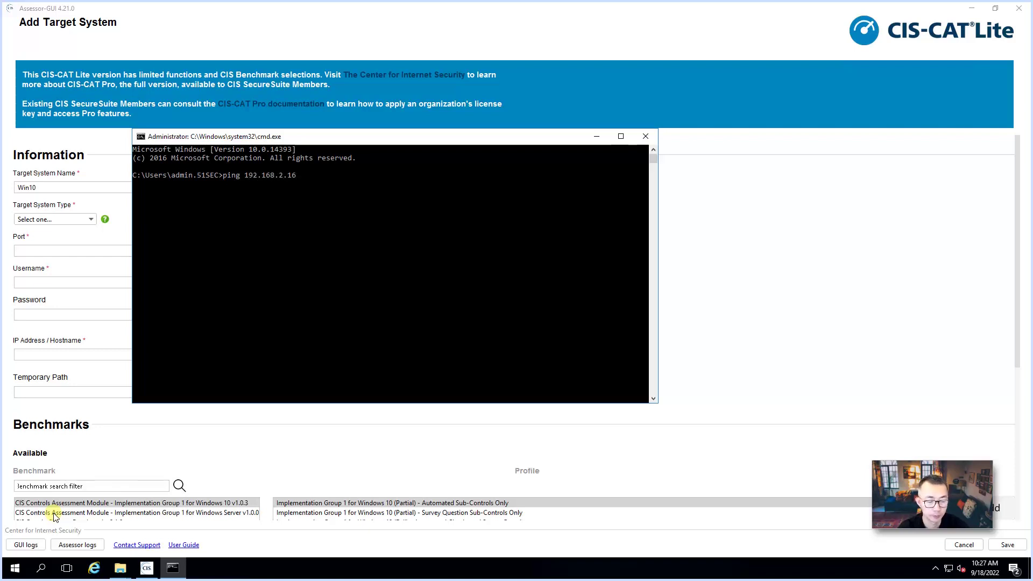
text(4)
Ping 192.168.2.164, then resolve it with ping -a to hostname W10FULL.
key(Return)
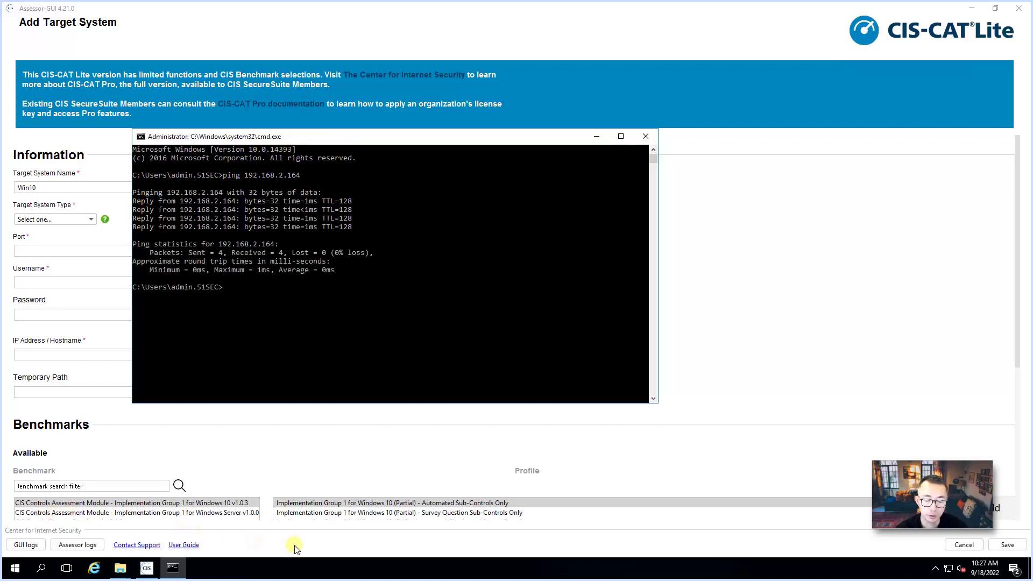
key(Up)
text(-a)
key(Return)
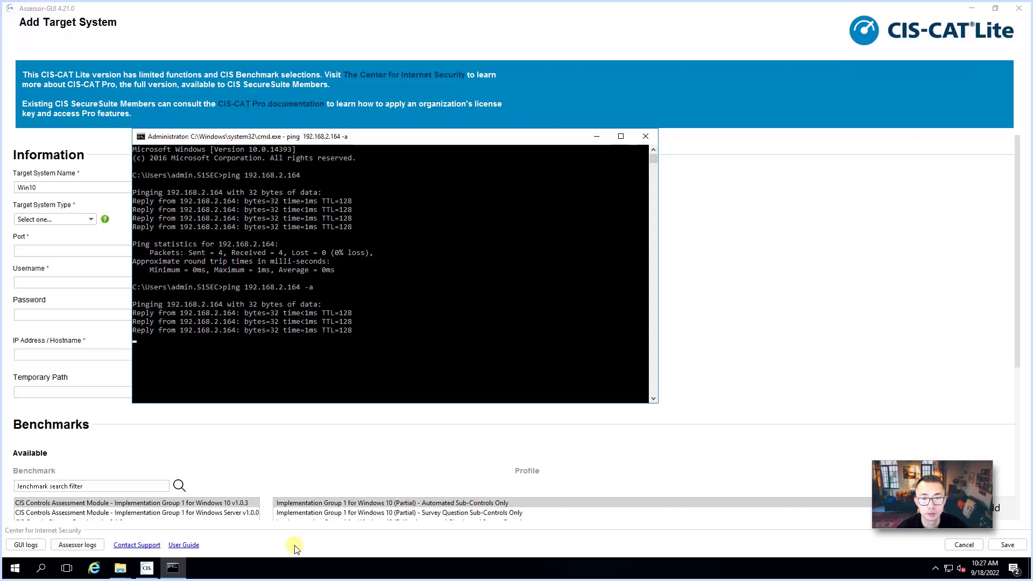
key(Up)
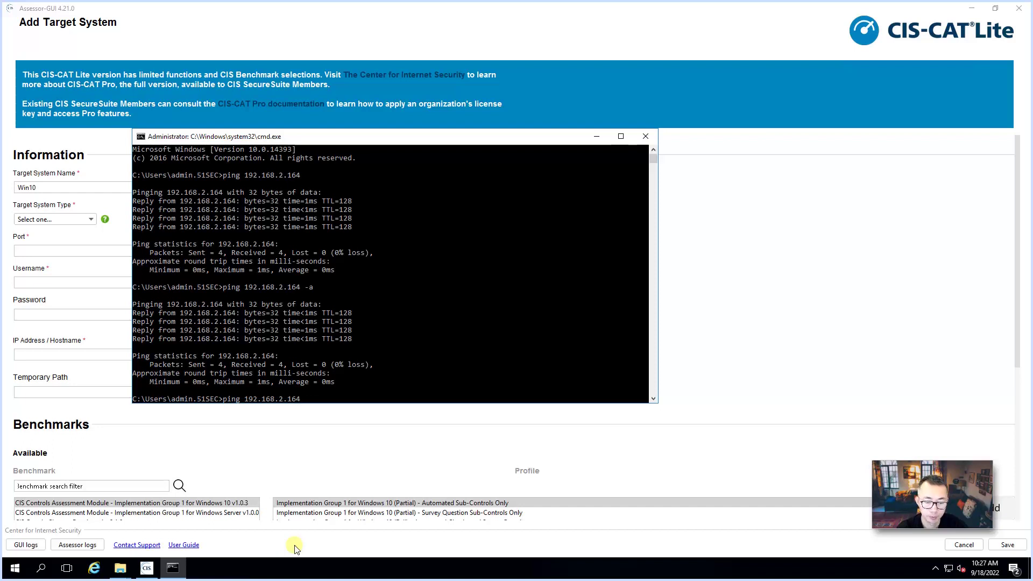
text(-a)
key(Return)
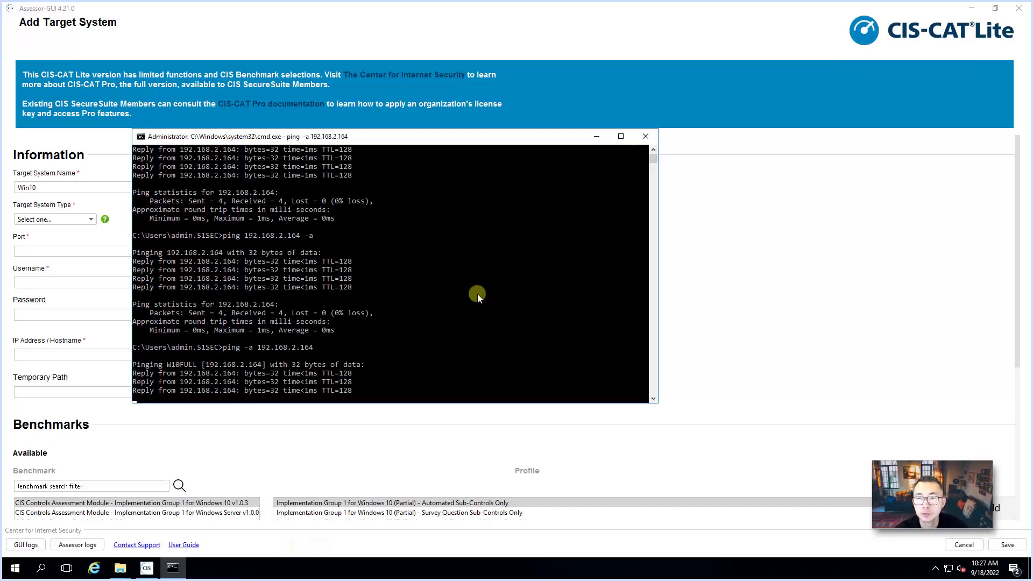
Set the Win10Full target type to Windows and the protocol to HTTP on port 5985.
click(595, 137)
text(Full)
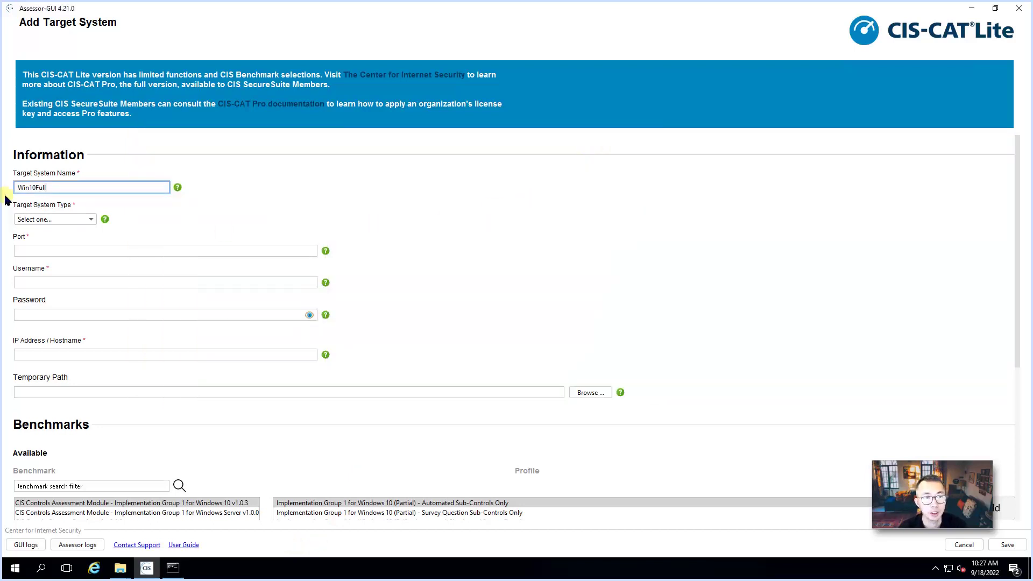
key(Tab)
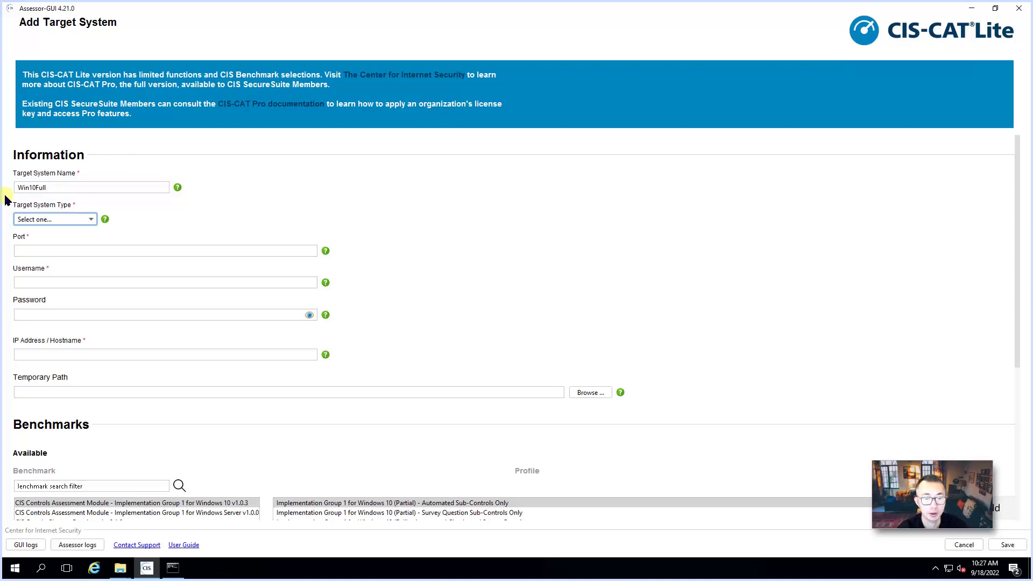
key(Down)
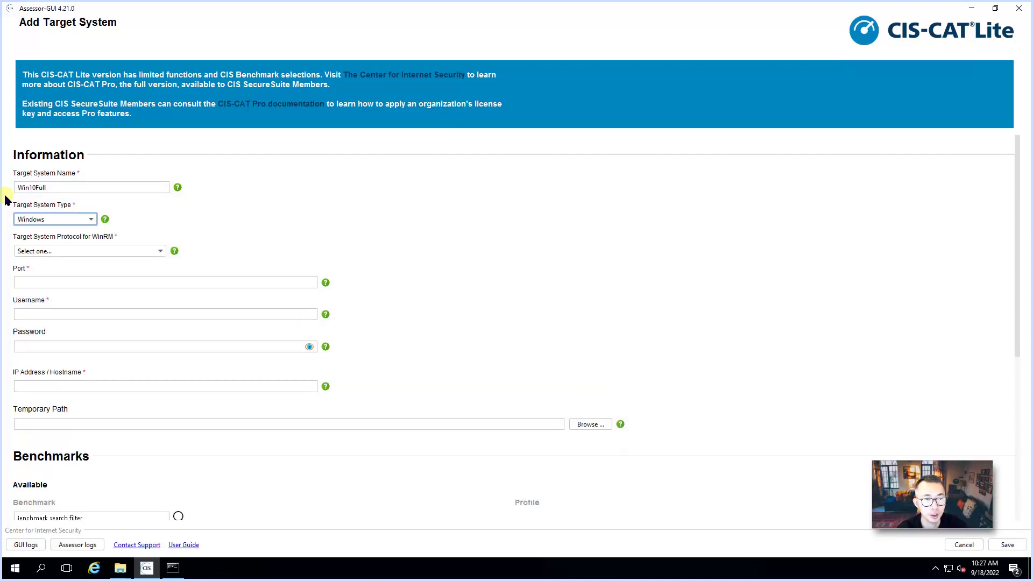
key(Tab)
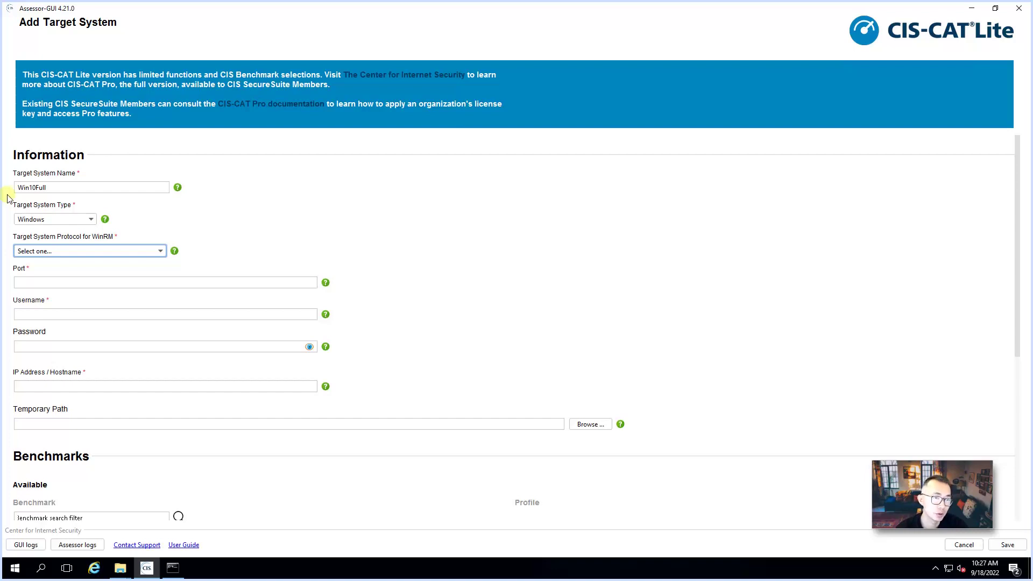
click(139, 254)
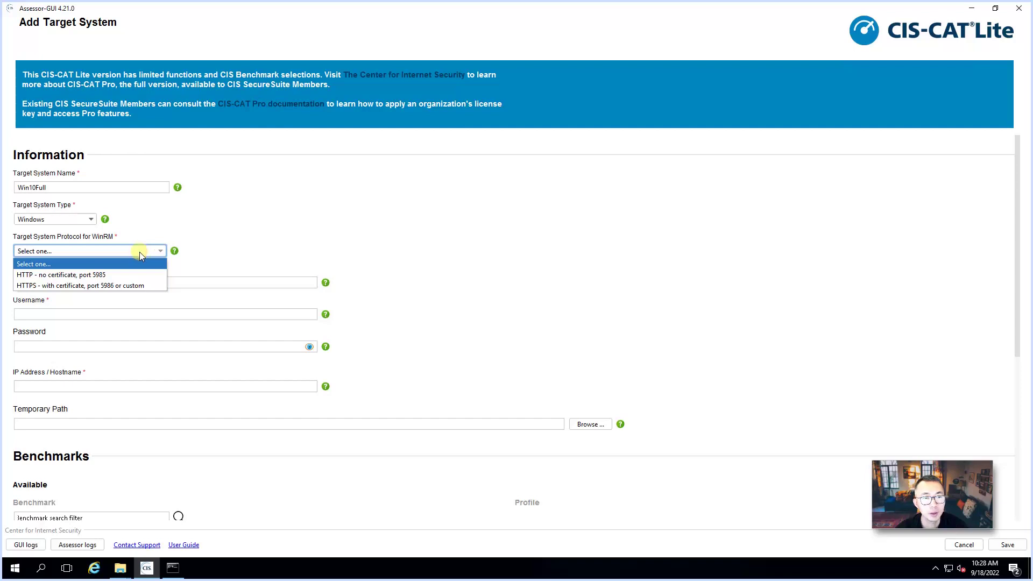
click(136, 275)
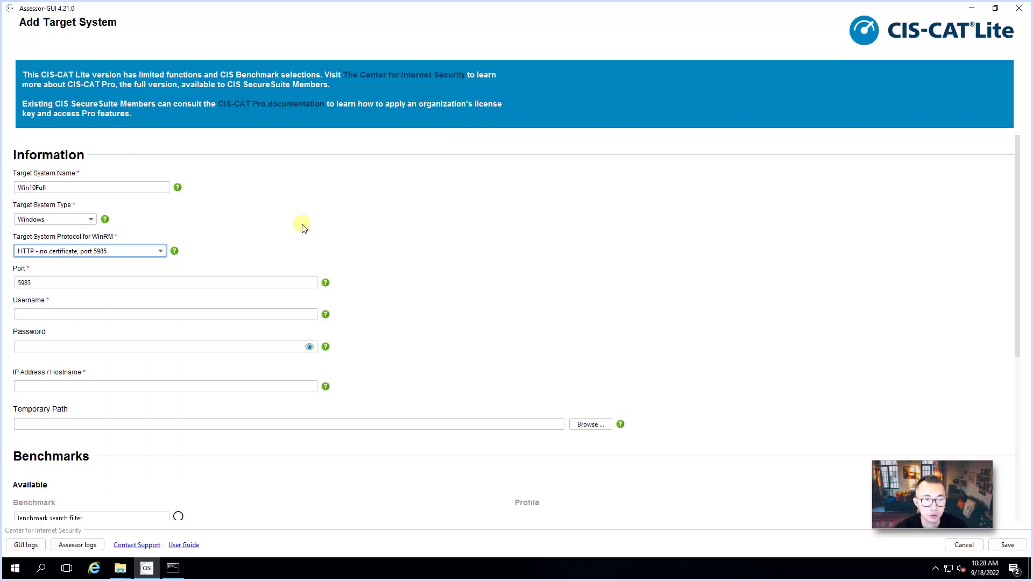
Enter the admin username, password and IP address 192.168.2.64.
click(296, 316)
text(admin)
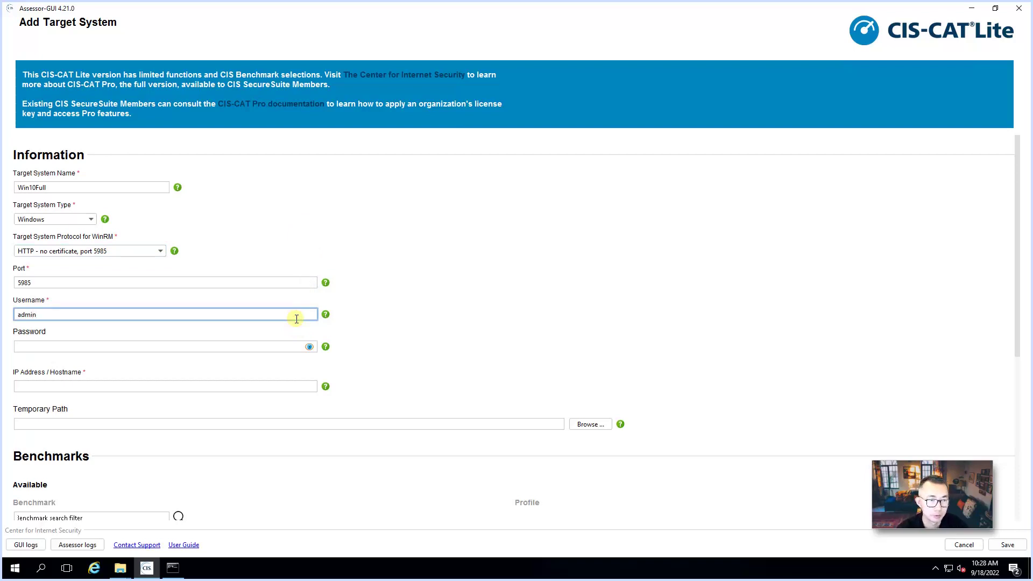
key(Tab)
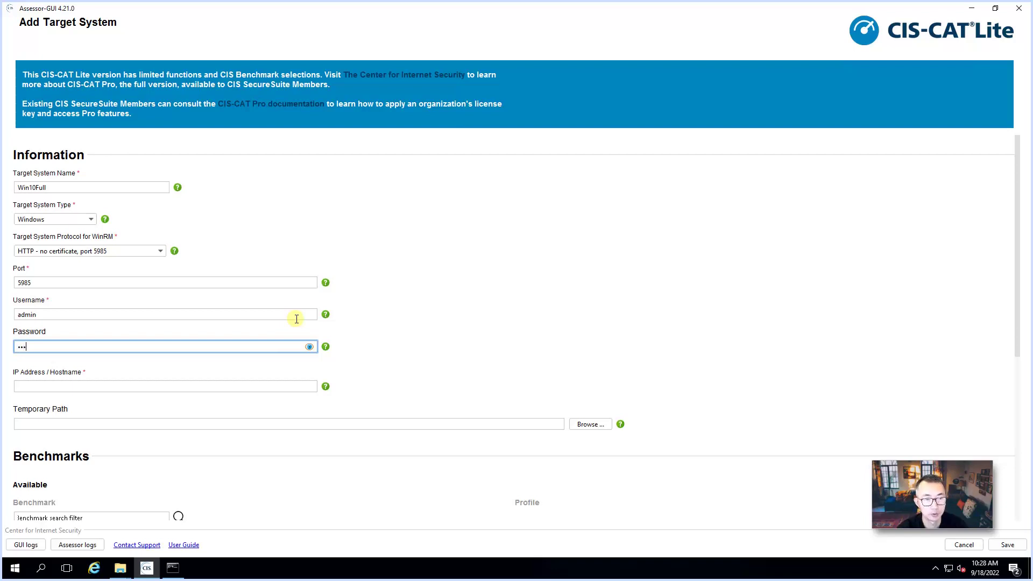
key(Tab)
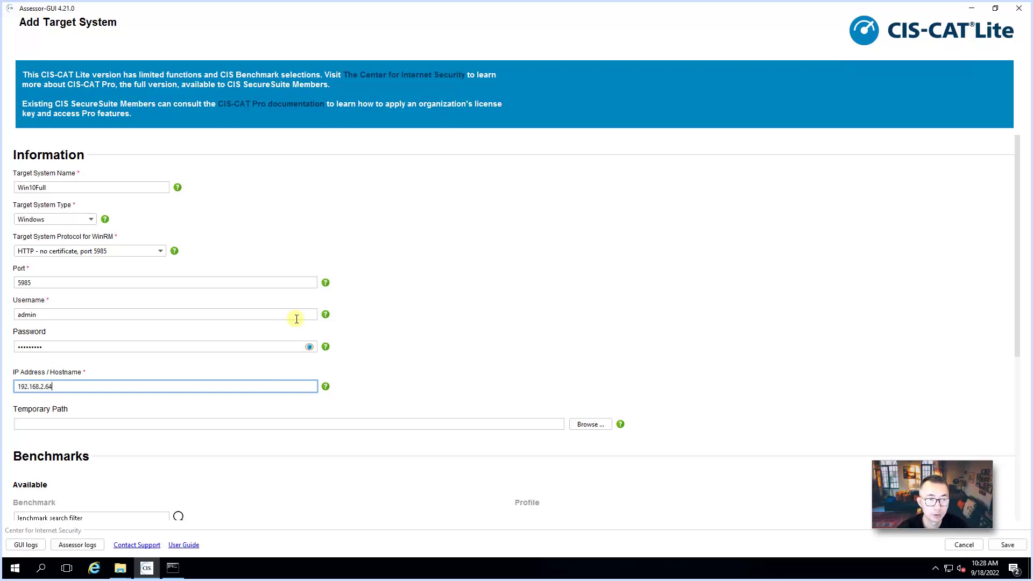
click(74, 315)
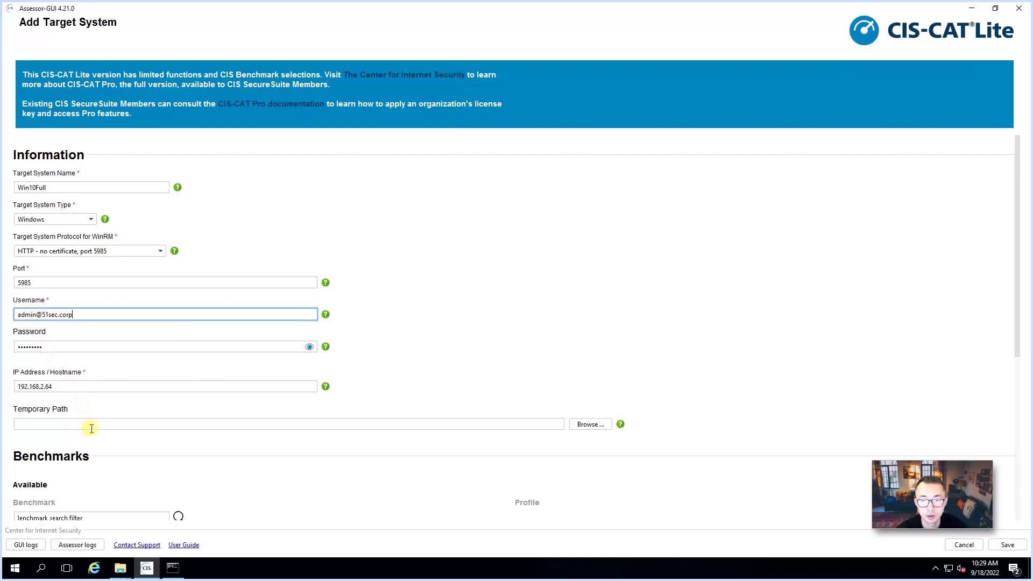
scroll(94, 417, down, 3)
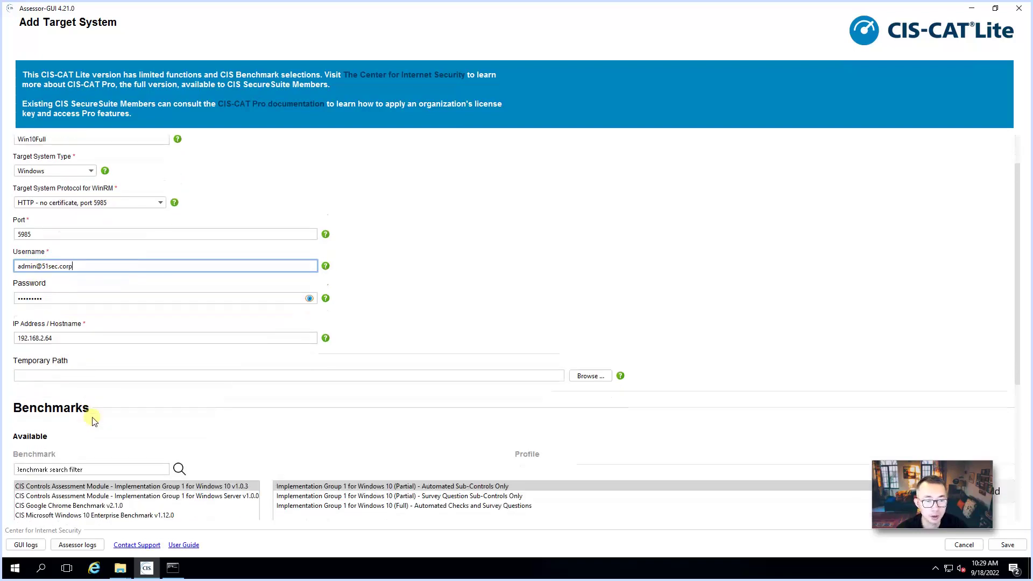
scroll(92, 421, down, 1)
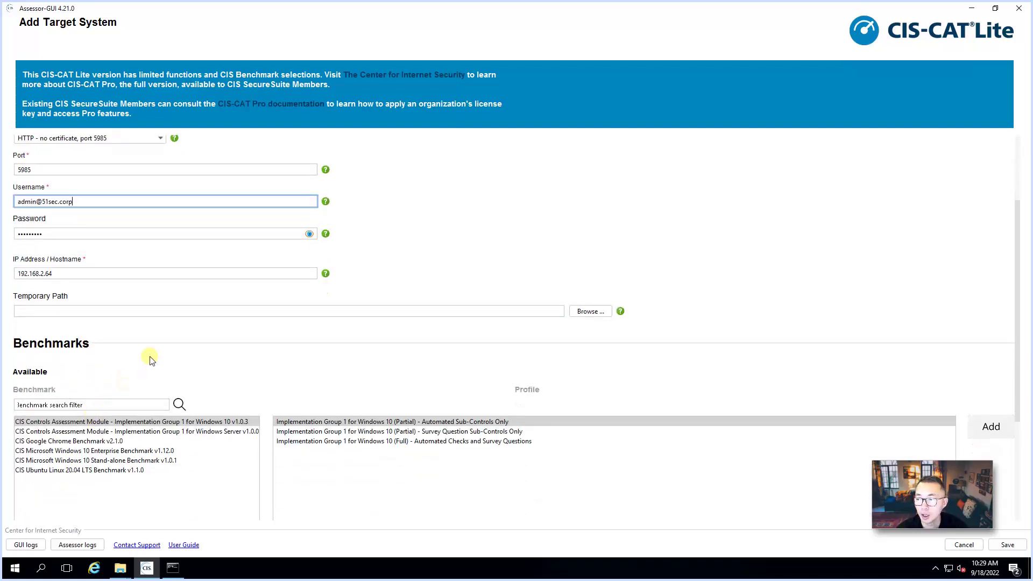
scroll(122, 336, up, 1)
scroll(123, 336, up, 1)
scroll(122, 335, down, 1)
scroll(121, 335, down, 1)
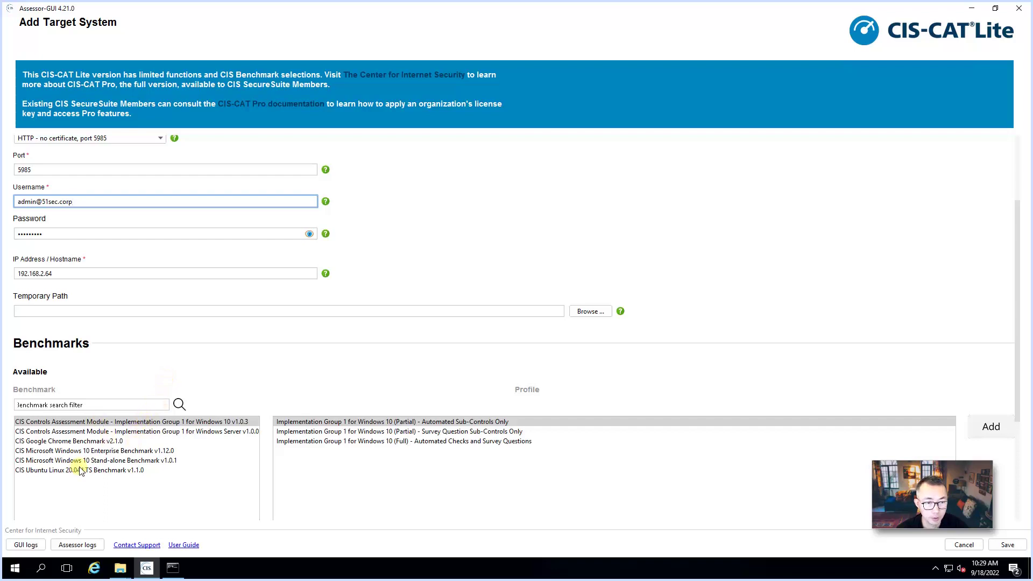
Choose Windows 10 Enterprise Benchmark v1.12.0 with the Level 2 + NG profile and save Win10Full.
click(158, 451)
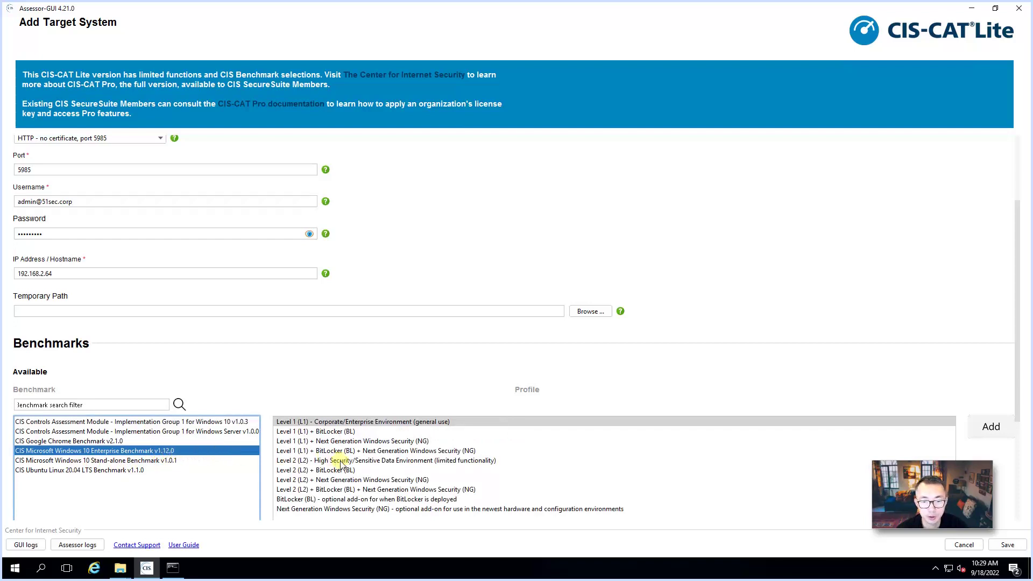
click(300, 480)
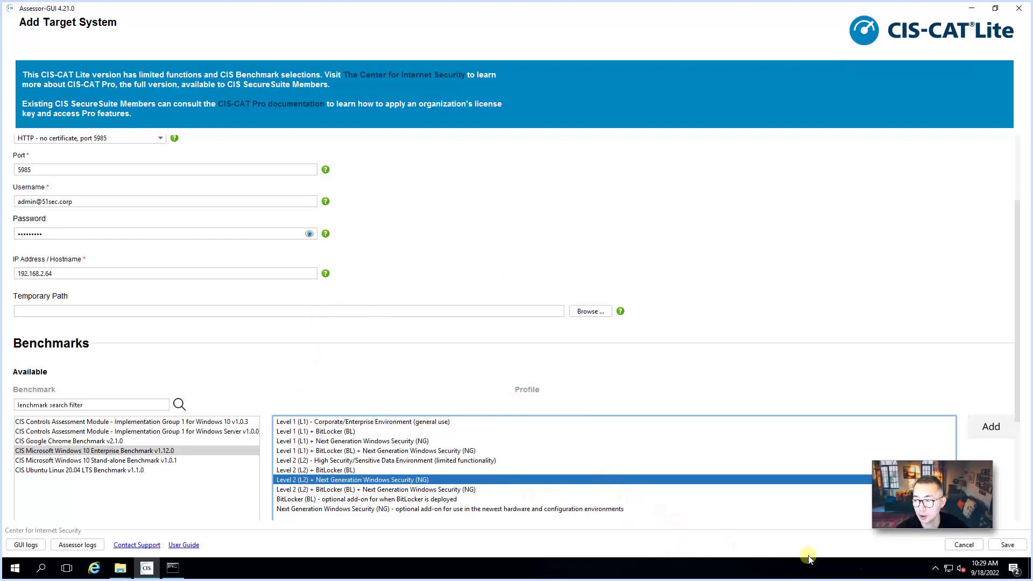
click(1022, 548)
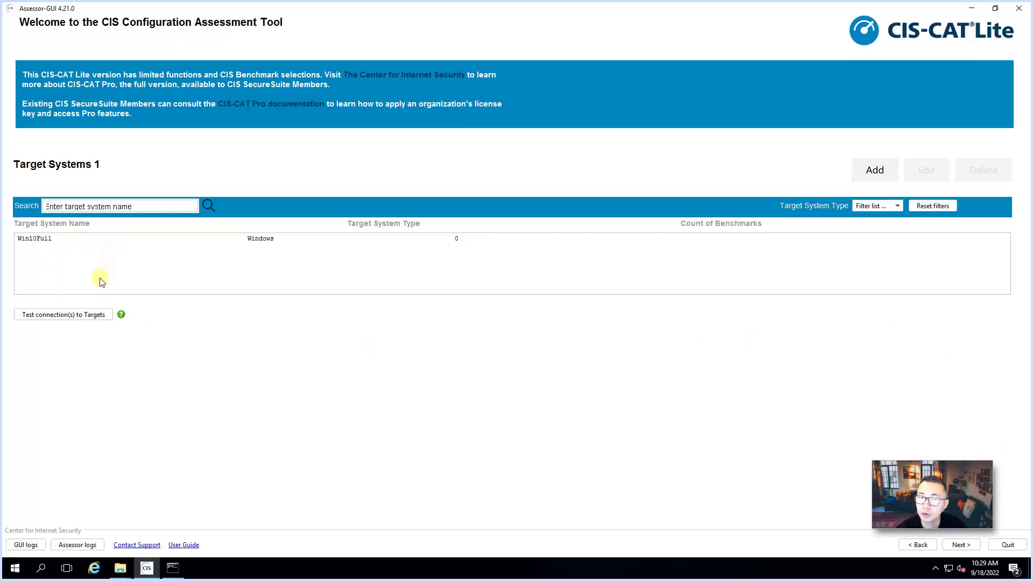
Run the Win10Full connection test and highlight the 192.168.2.64:5985 session-creation error.
click(67, 315)
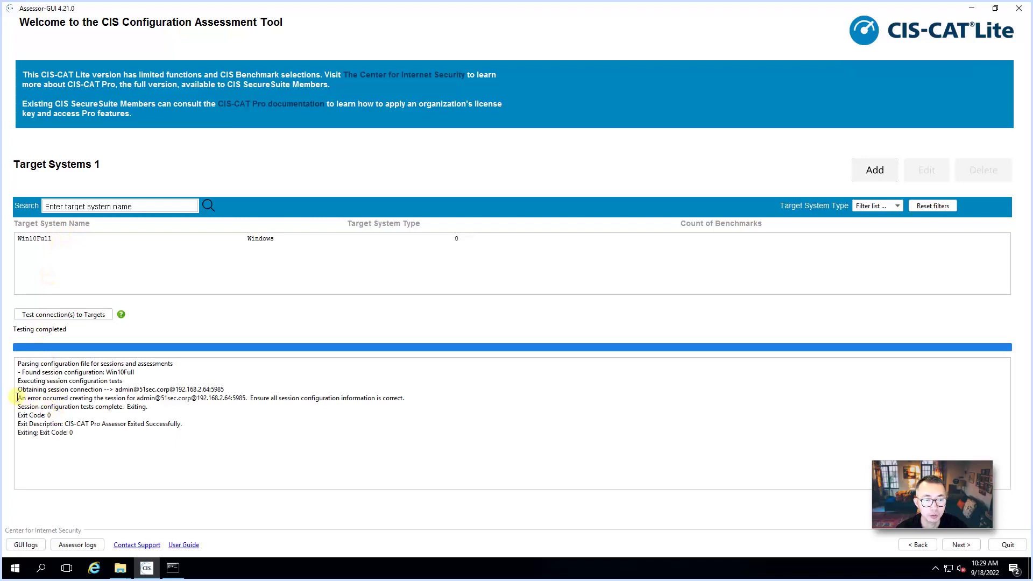
drag(18, 397, 409, 401)
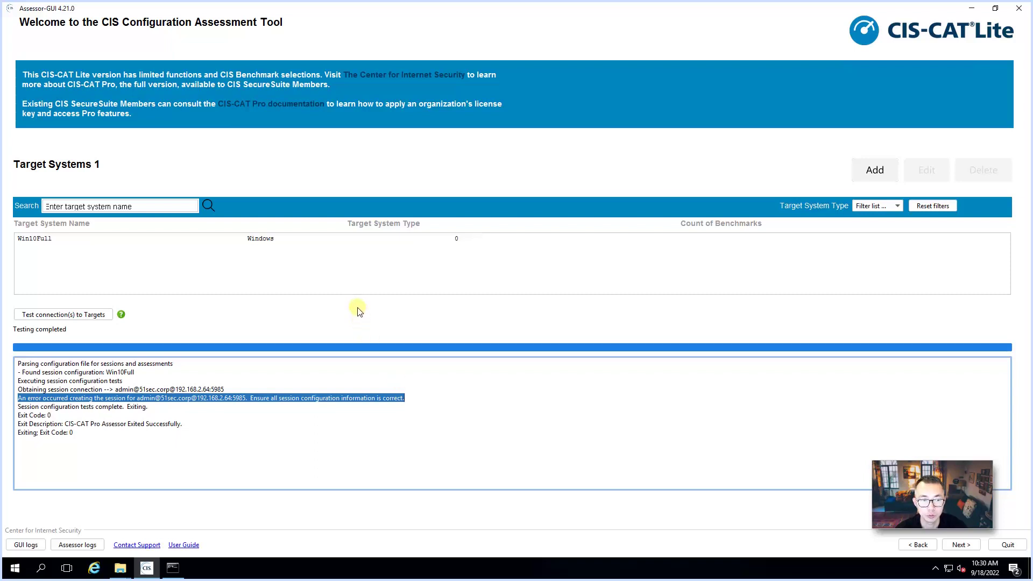
click(223, 238)
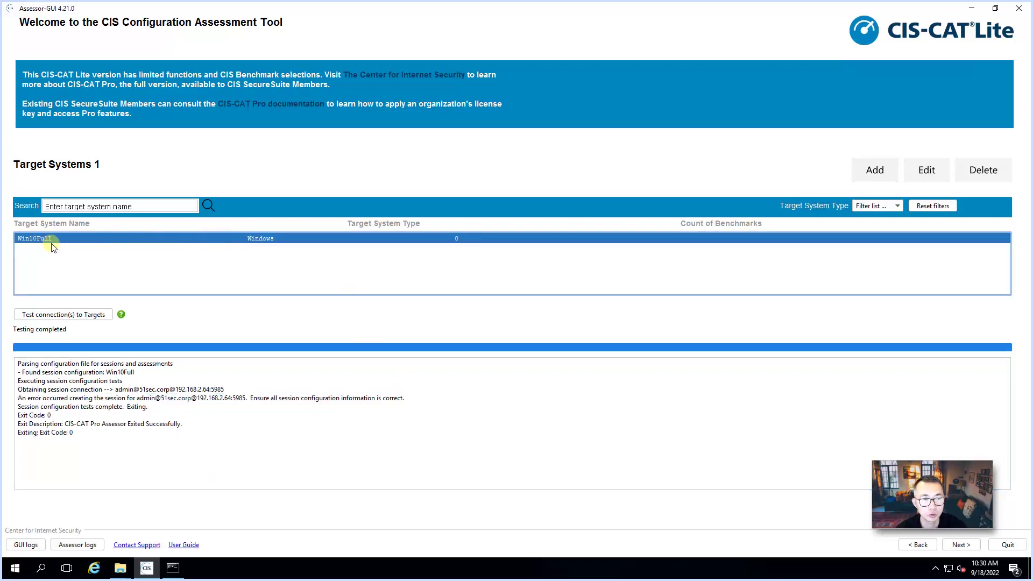
Edit Win10Full, replace its IP address with 192.168.2.164, and save the target.
click(925, 172)
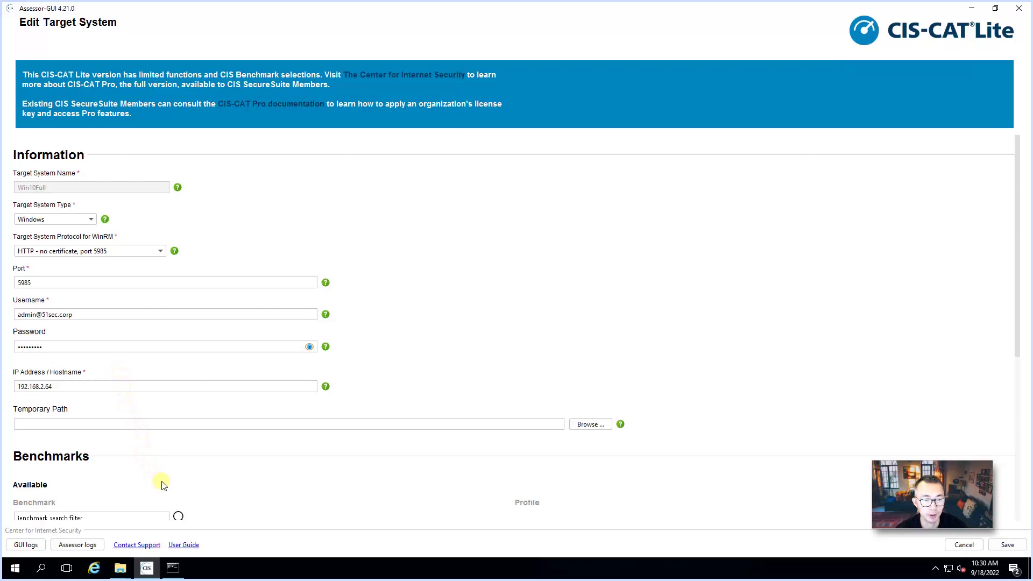
click(59, 387)
text(1)
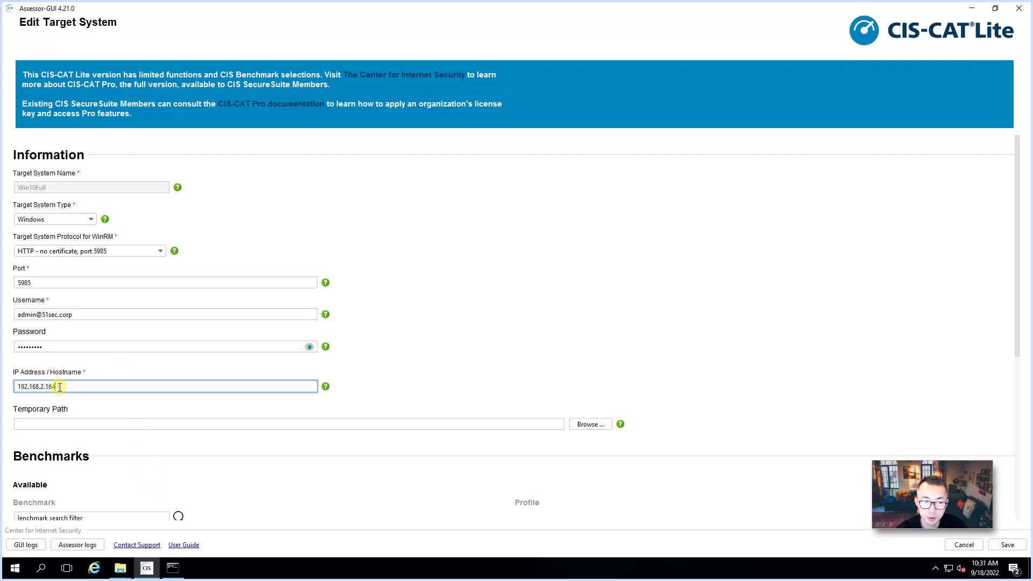
click(1006, 545)
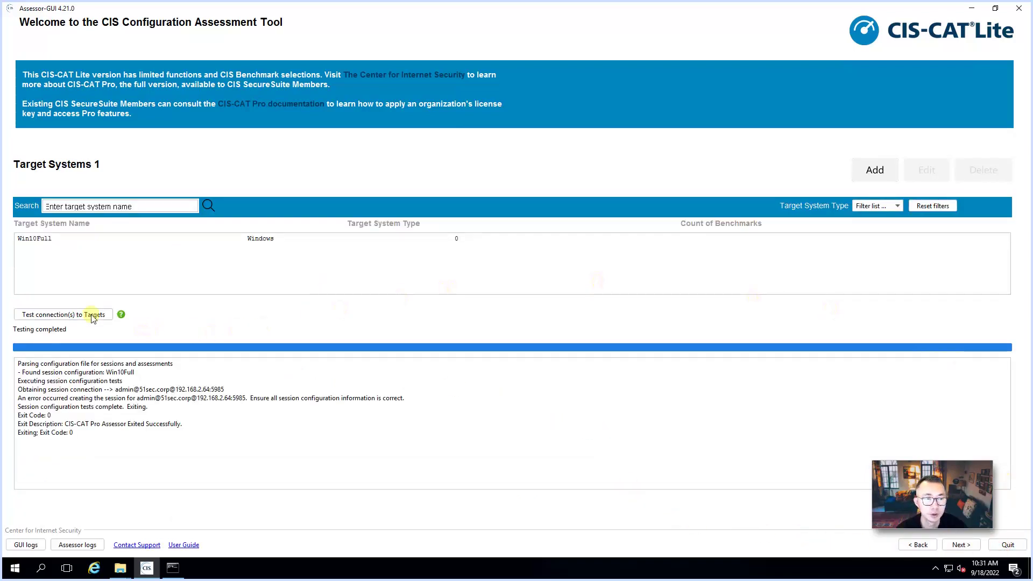
Retest Win10Full, which connects at 192.168.2.164:5985, then dismiss the missing-benchmark warning on Next.
click(46, 314)
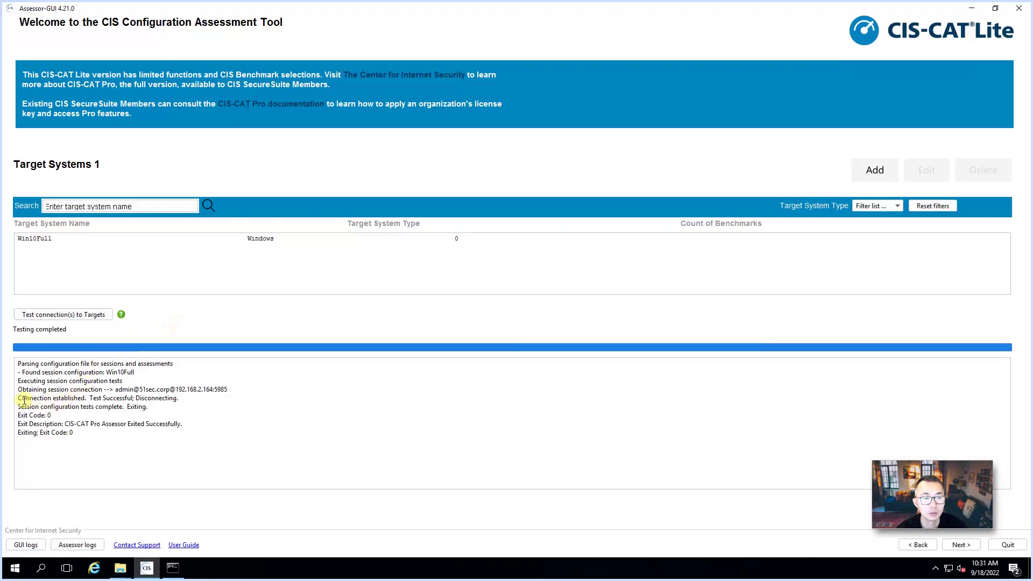
drag(18, 398, 90, 397)
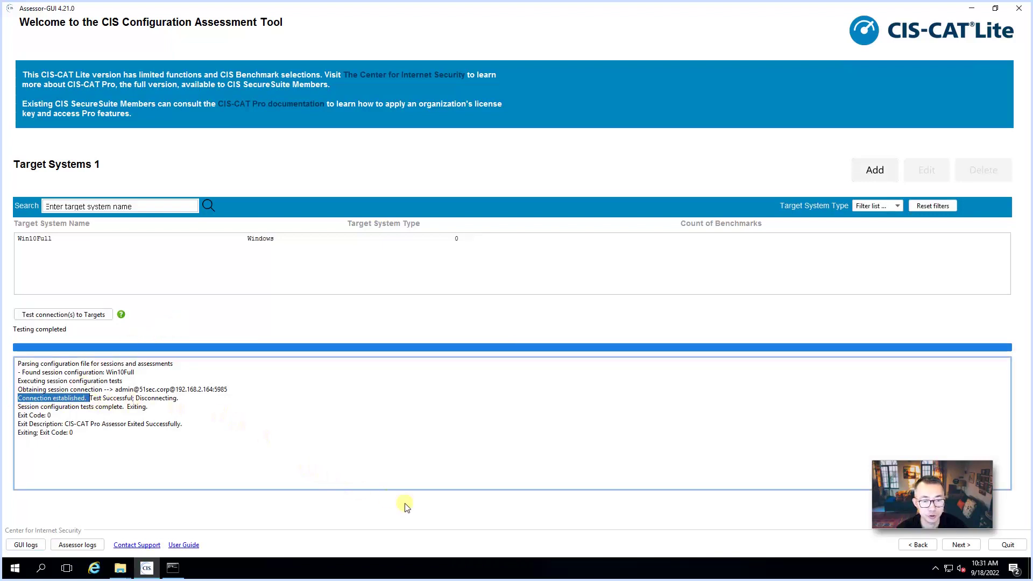
click(963, 546)
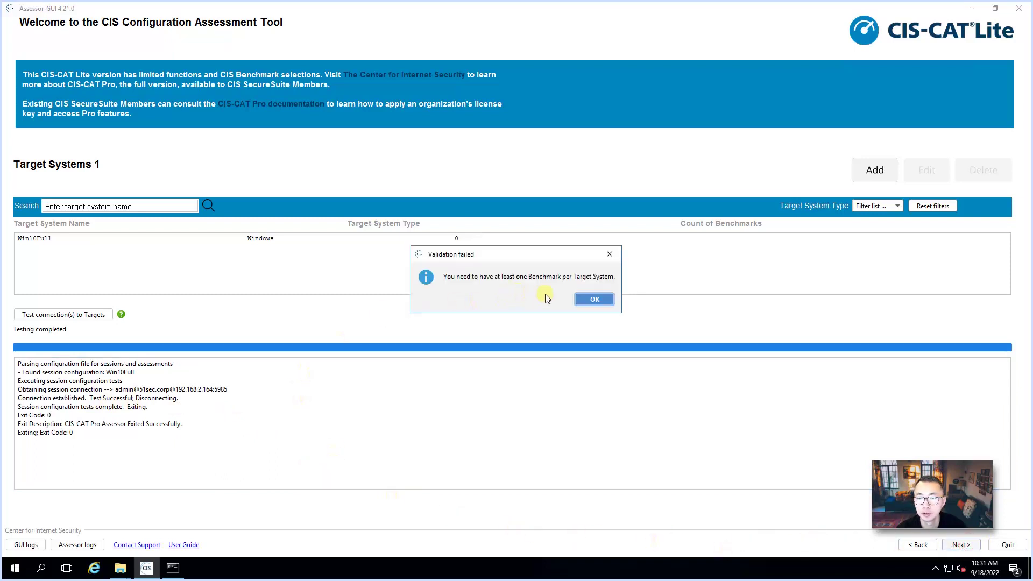
click(598, 298)
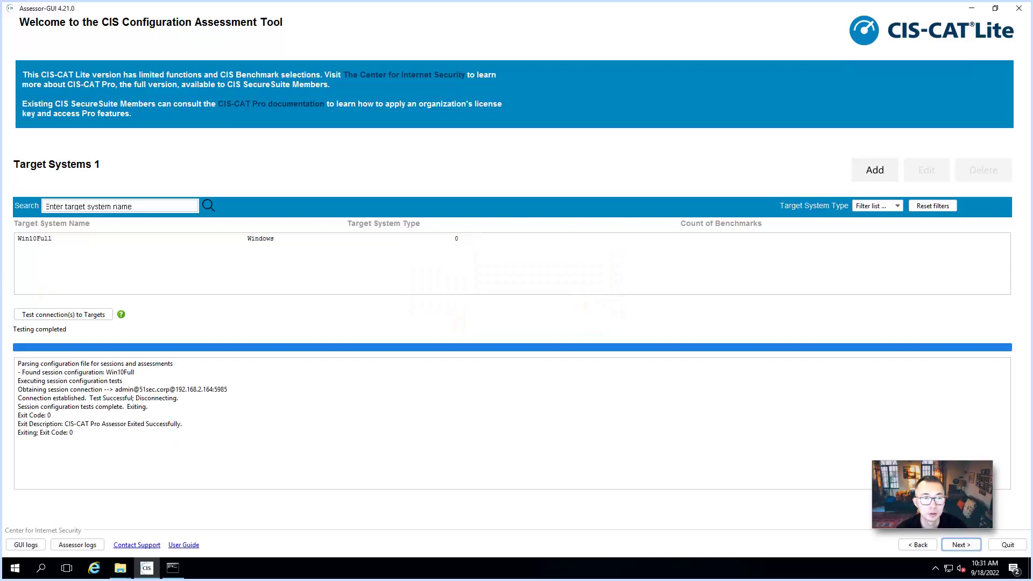
click(45, 242)
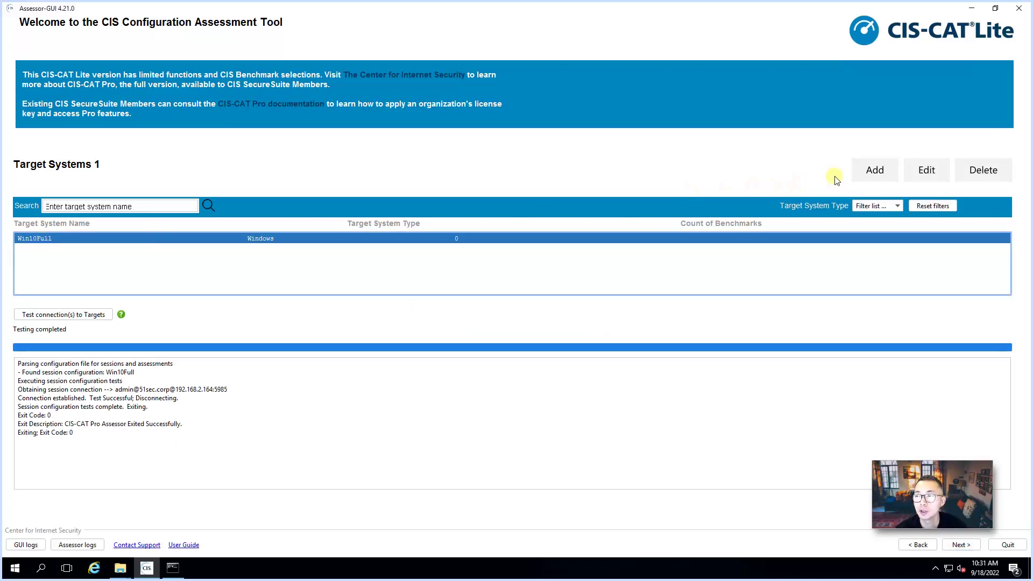
Enter new target DC as Windows over HTTP port 5985 with username, password and IP 192.168.2.14.
click(866, 173)
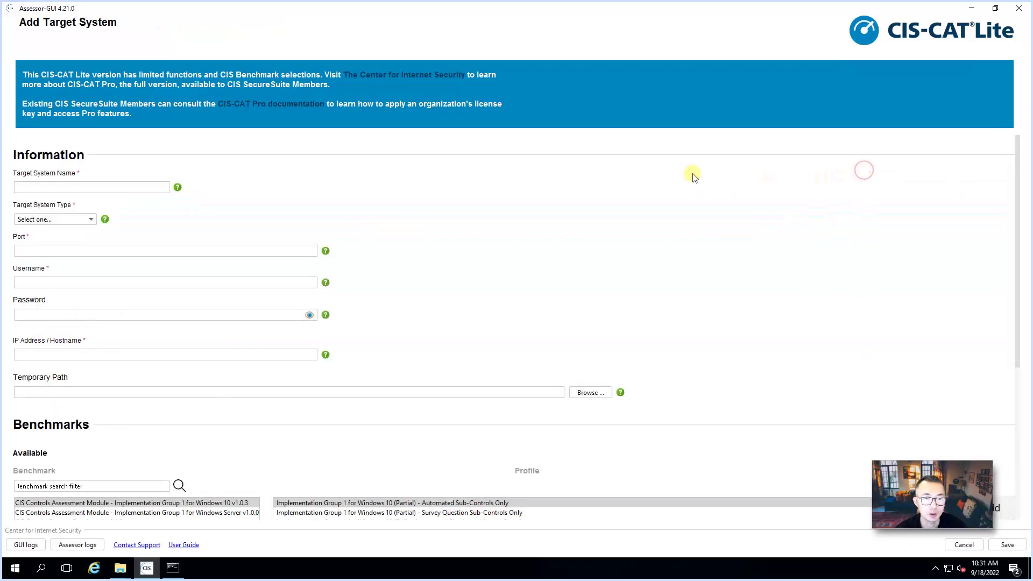
click(86, 188)
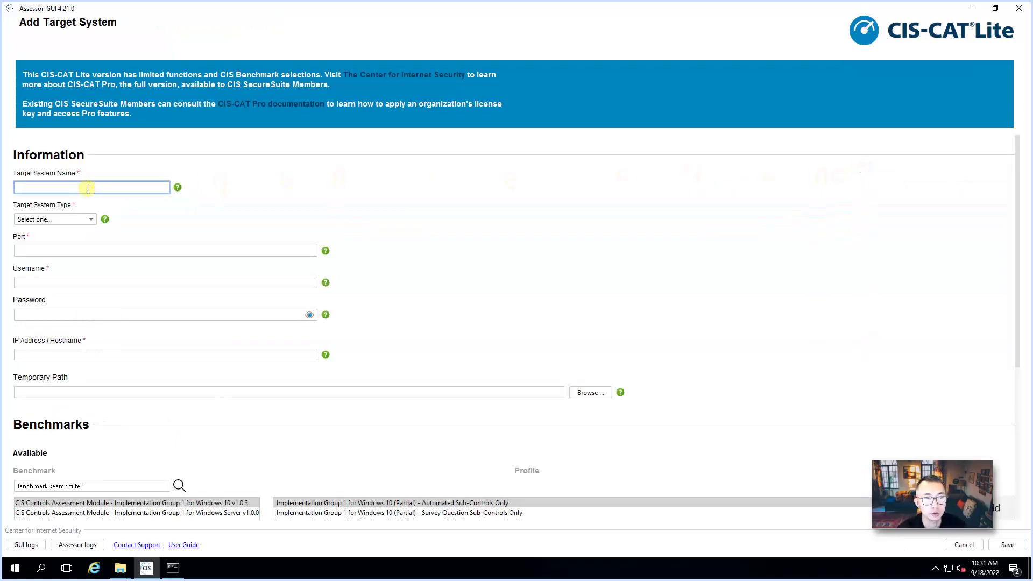
text(DC)
key(Tab)
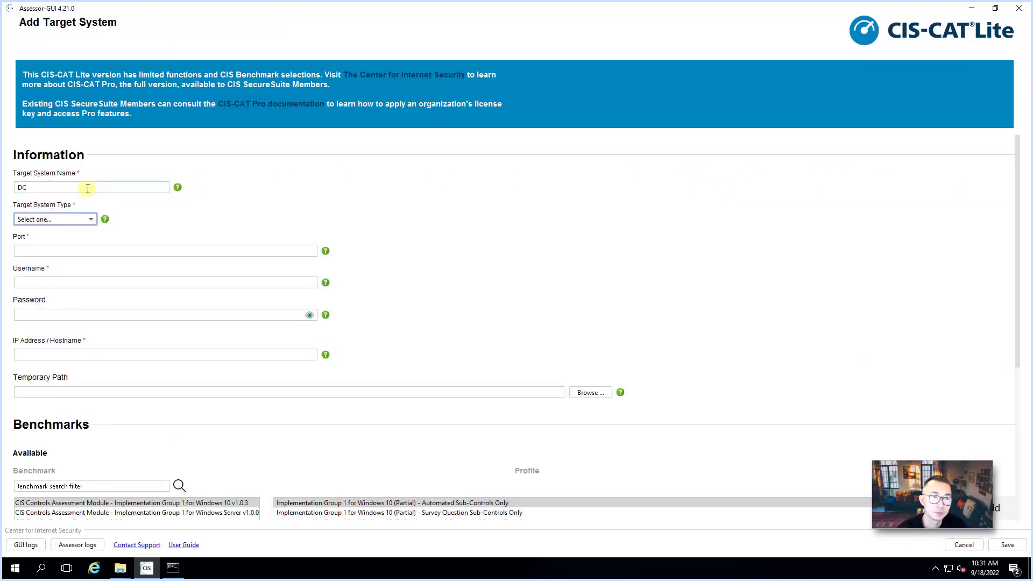
click(82, 218)
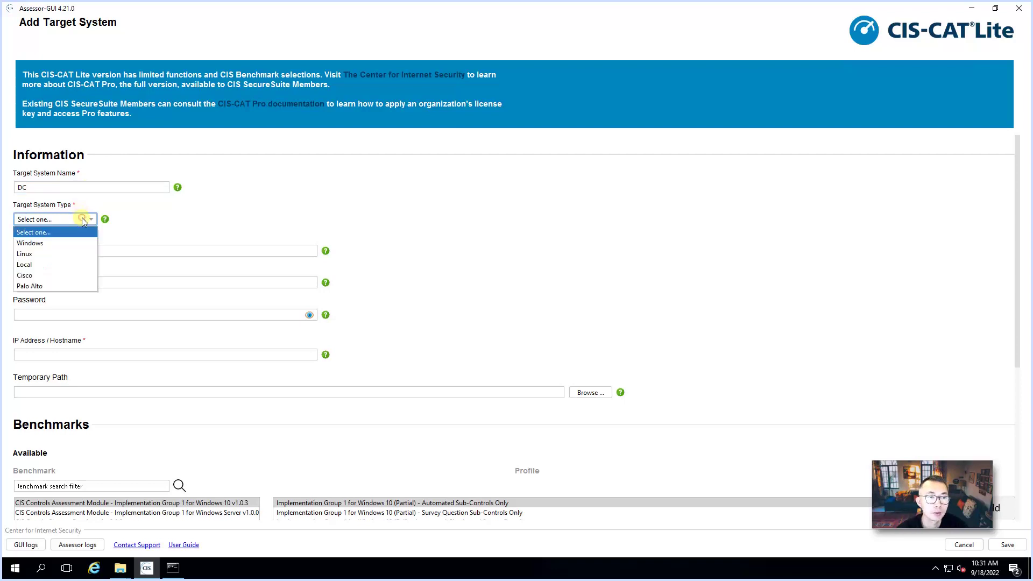
click(66, 244)
click(67, 251)
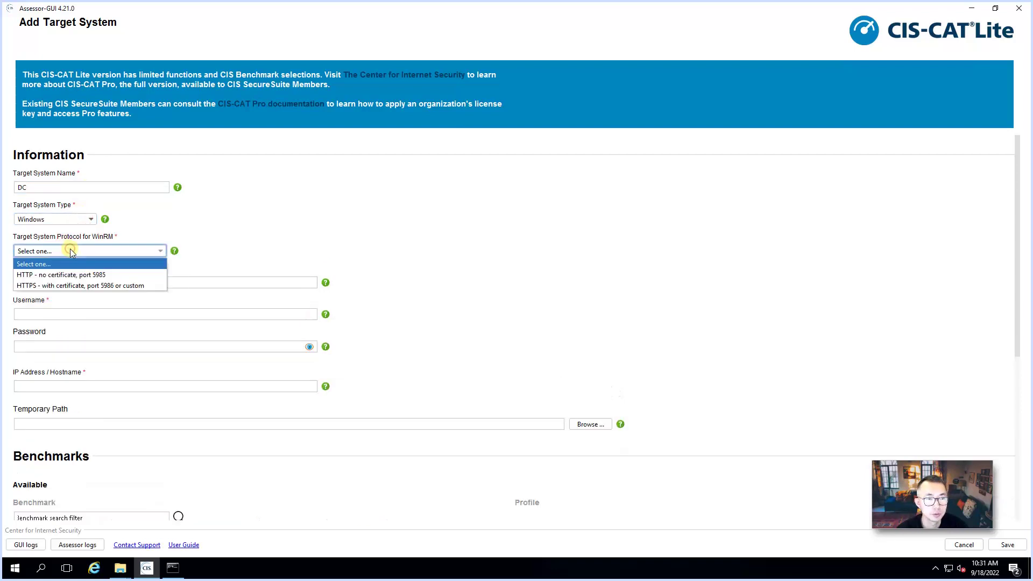
click(77, 275)
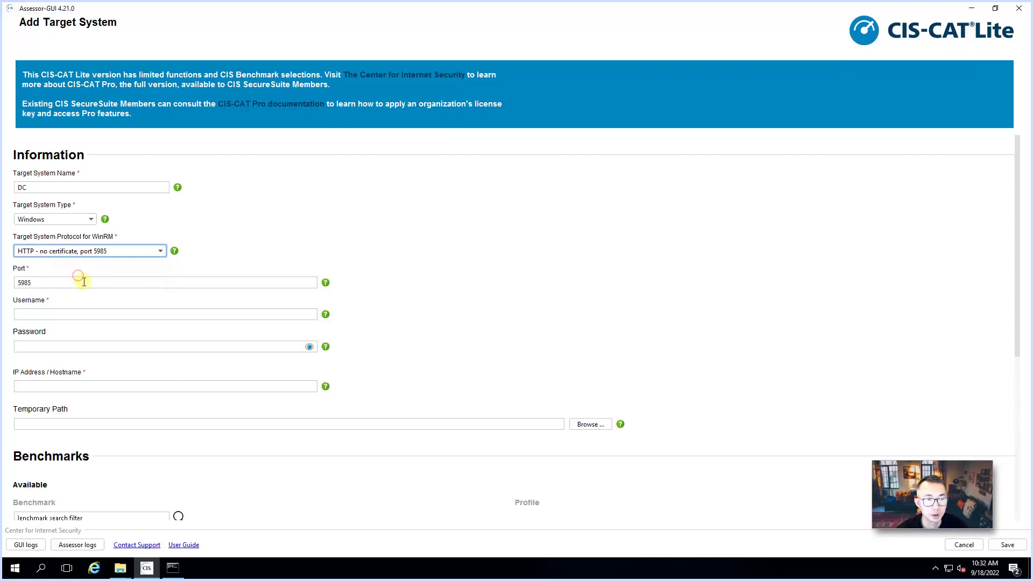
click(81, 314)
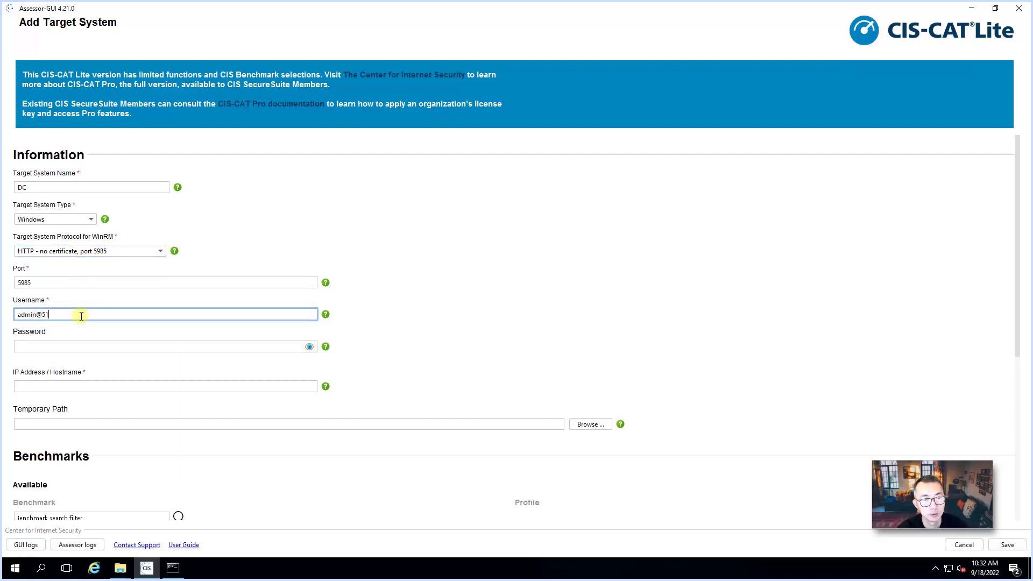
key(Tab)
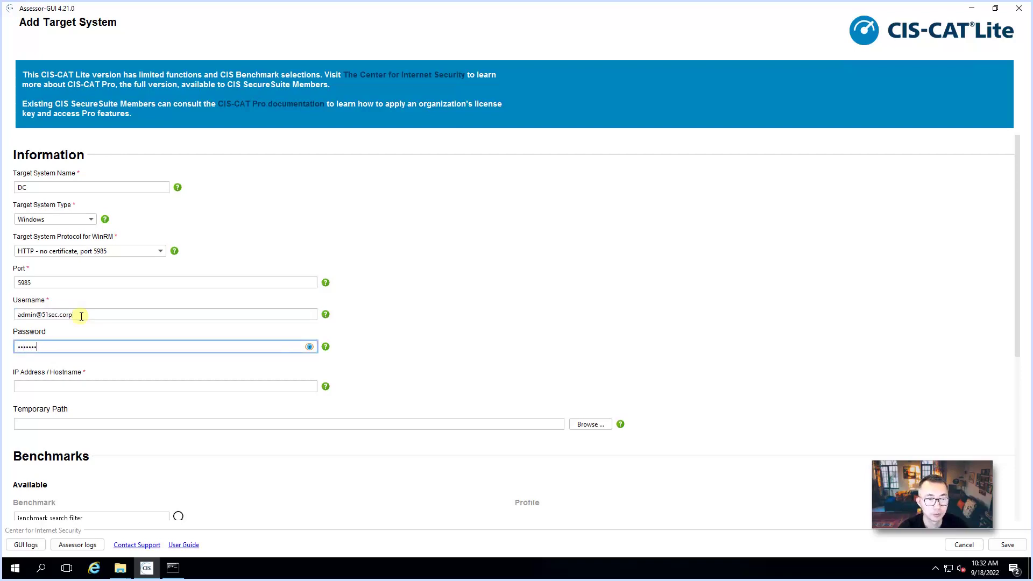
key(Tab)
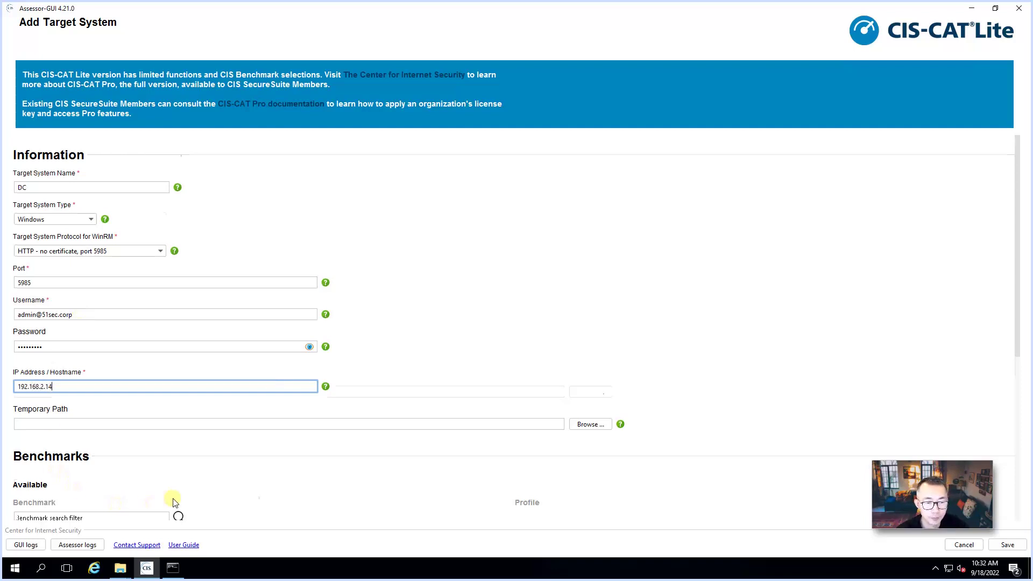
scroll(174, 503, down, 1)
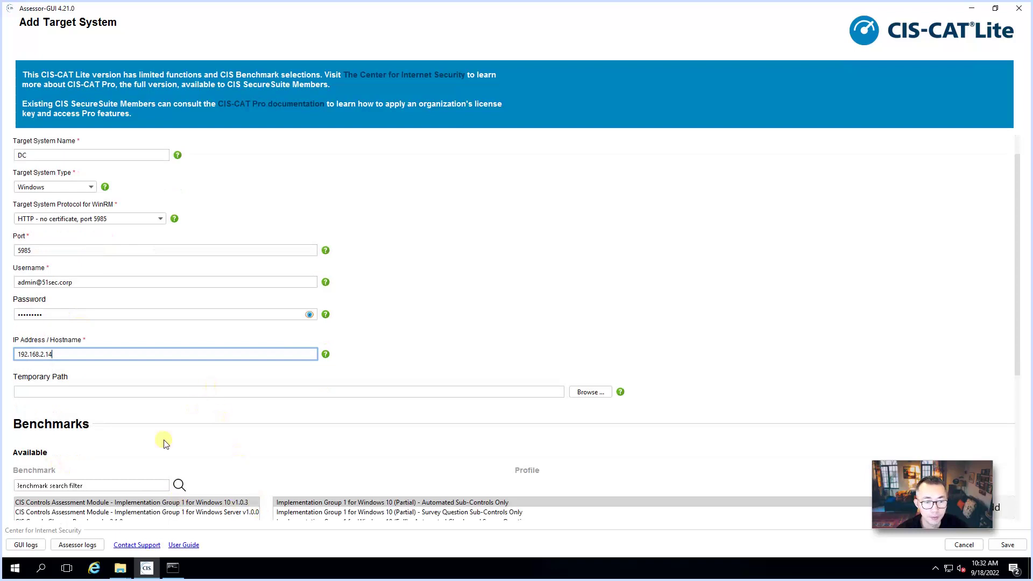
Add the Windows Server Implementation Group 1 benchmark to DC and accept the first prompt defaults.
click(138, 512)
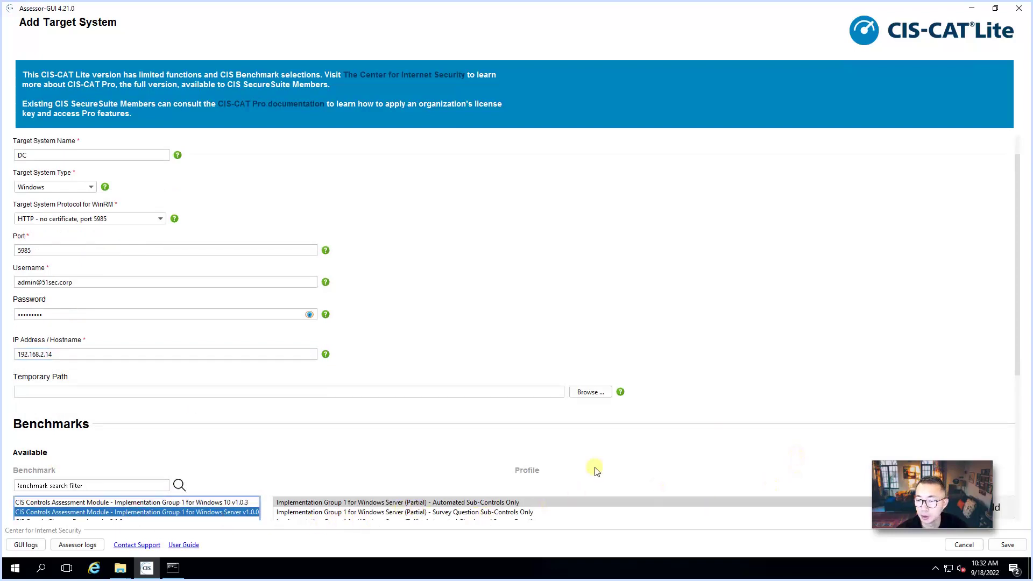
scroll(1020, 348, down, 5)
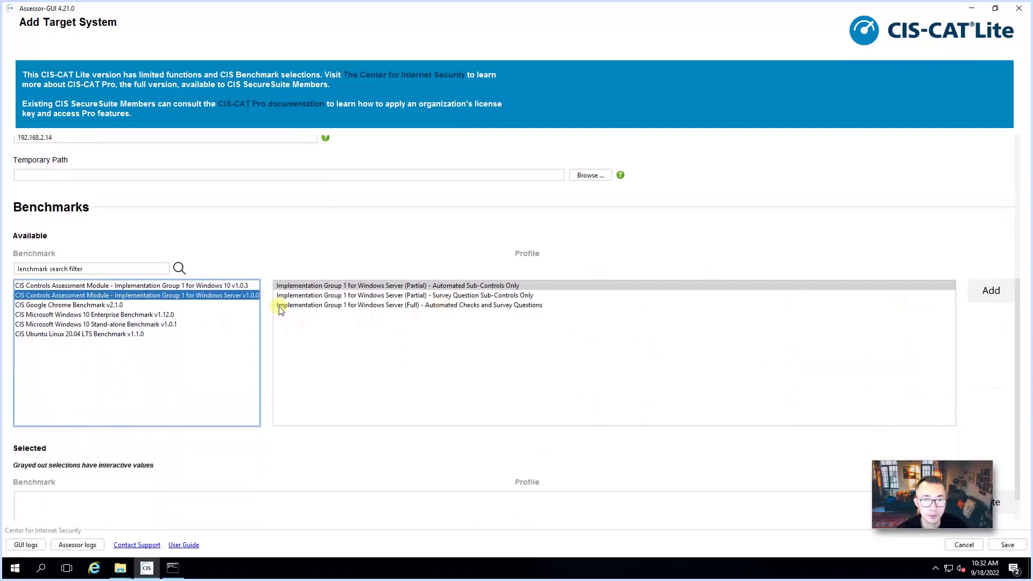
click(992, 295)
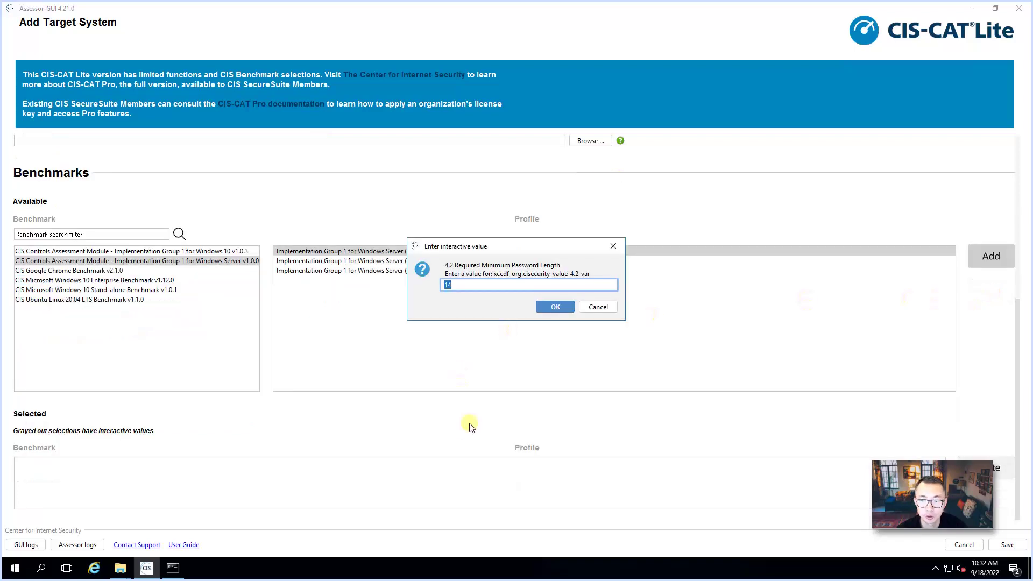
click(556, 306)
text(y)
click(811, 306)
text(y)
click(703, 307)
text(y)
click(875, 309)
click(682, 304)
Answer the remaining interactive prompts with y and Enter, then save the DC target.
key(y)
key(Return)
key(y)
key(Return)
key(y)
key(Return)
key(y)
key(Return)
text(y)
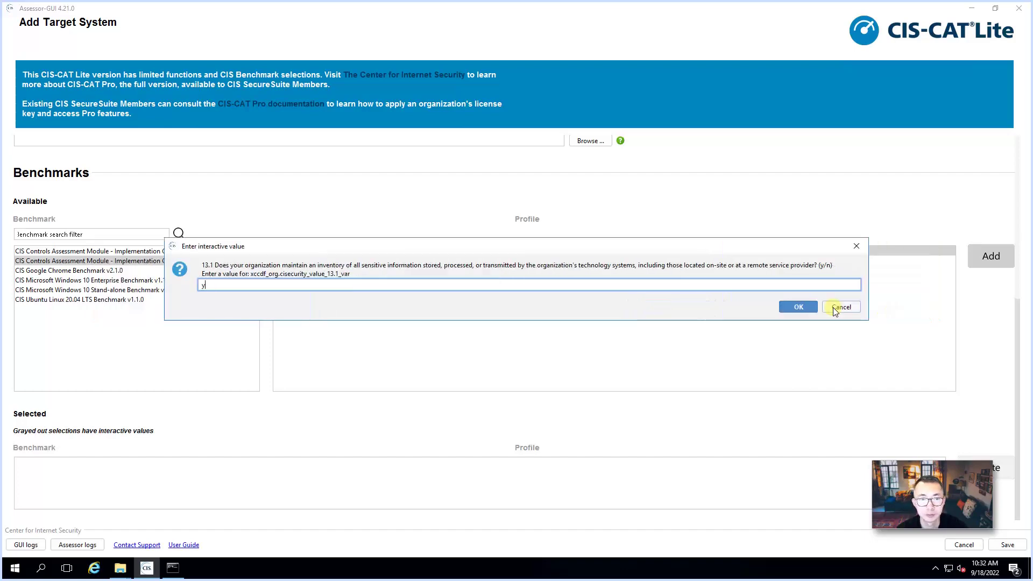
key(Return)
key(y)
key(Return)
key(y)
key(Return)
key(y)
key(Return)
text(y)
key(Return)
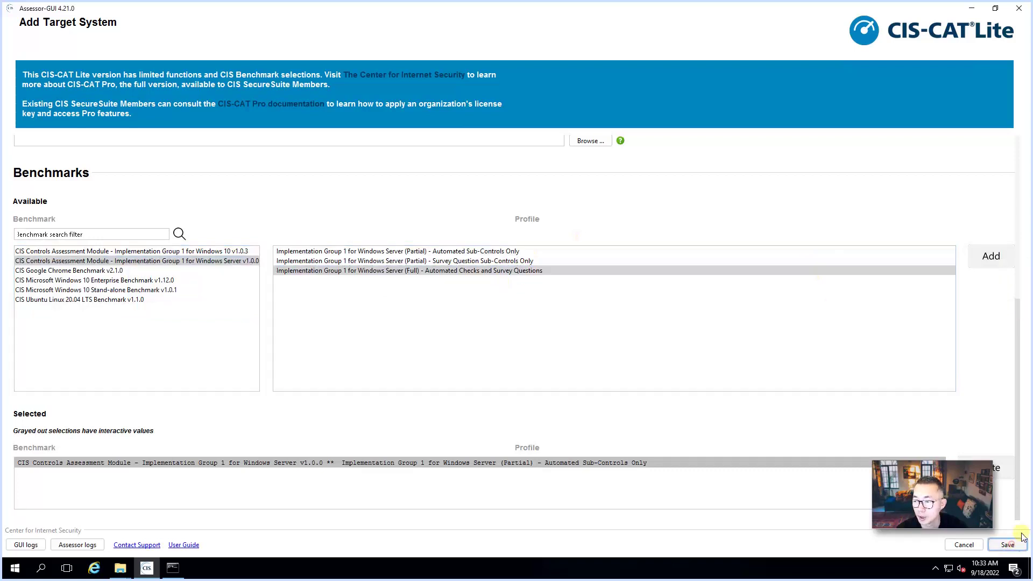
click(1009, 544)
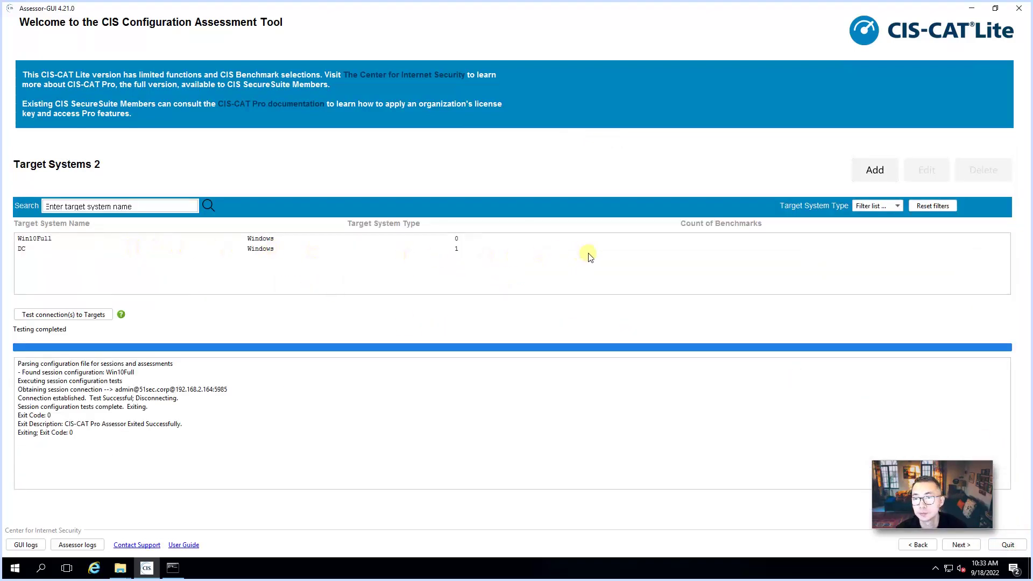
Test connections to Win10Full and DC; both report success with exit code 0.
click(421, 240)
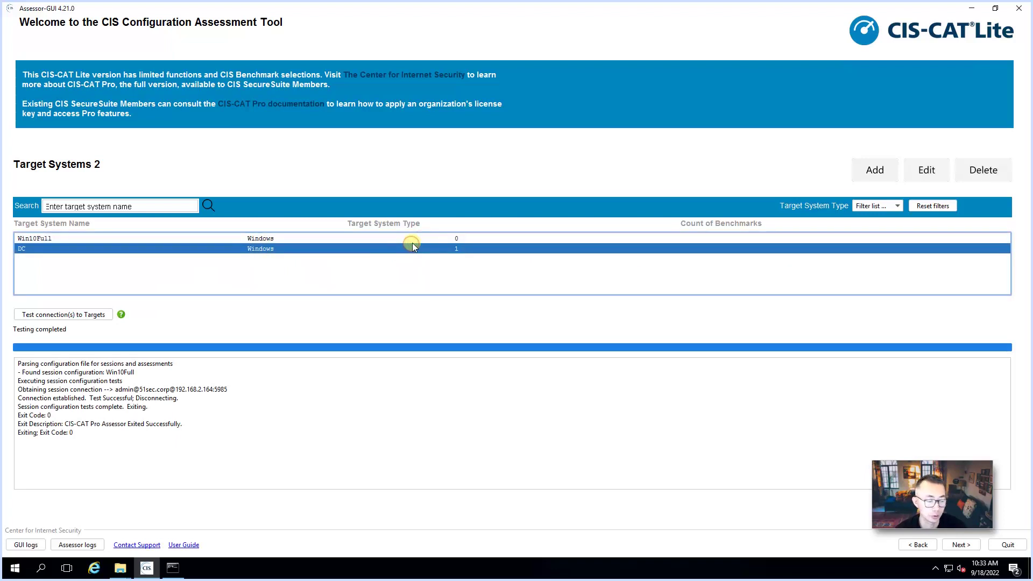
ctrl+click(416, 240)
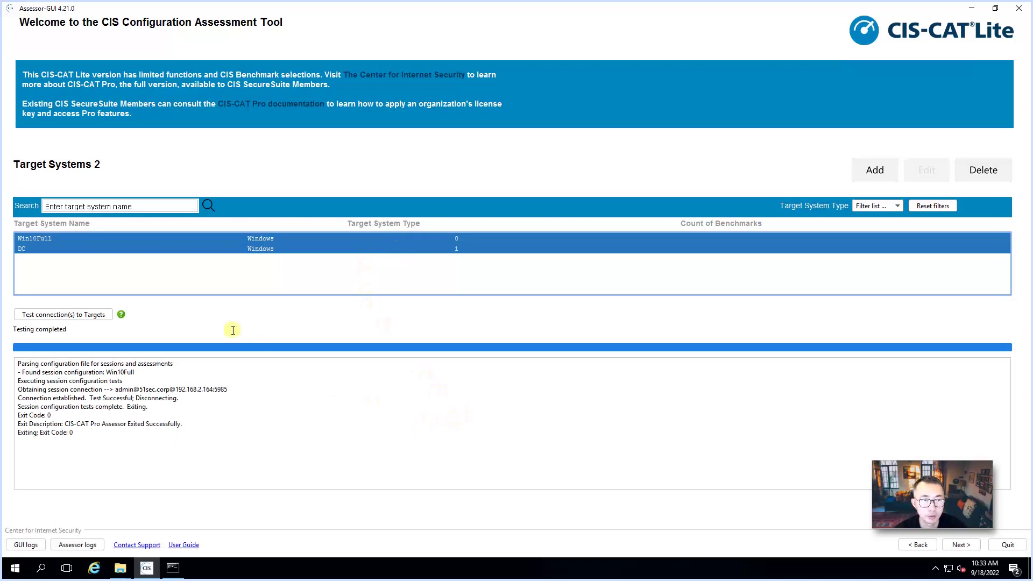
click(85, 239)
click(78, 249)
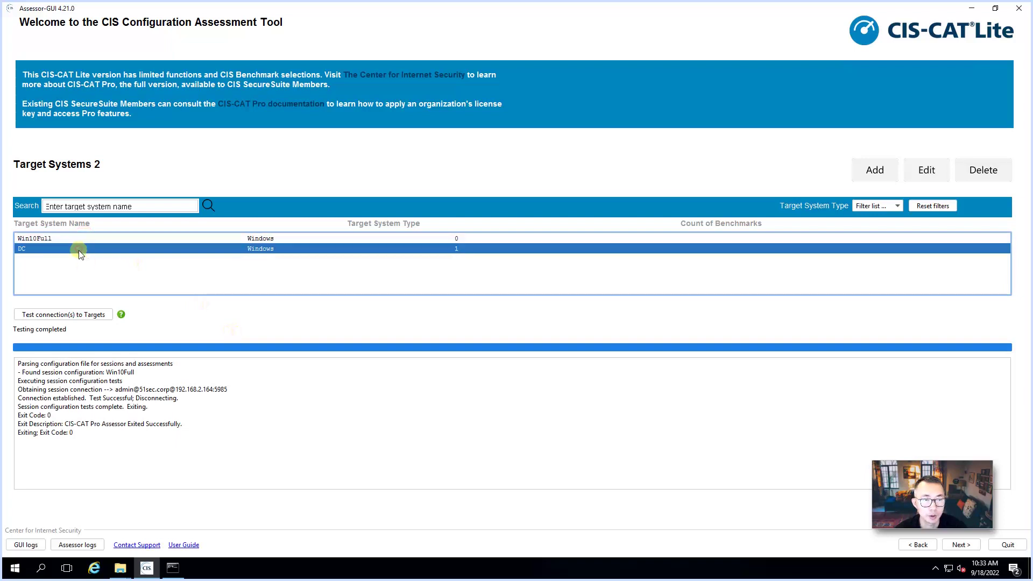
click(75, 315)
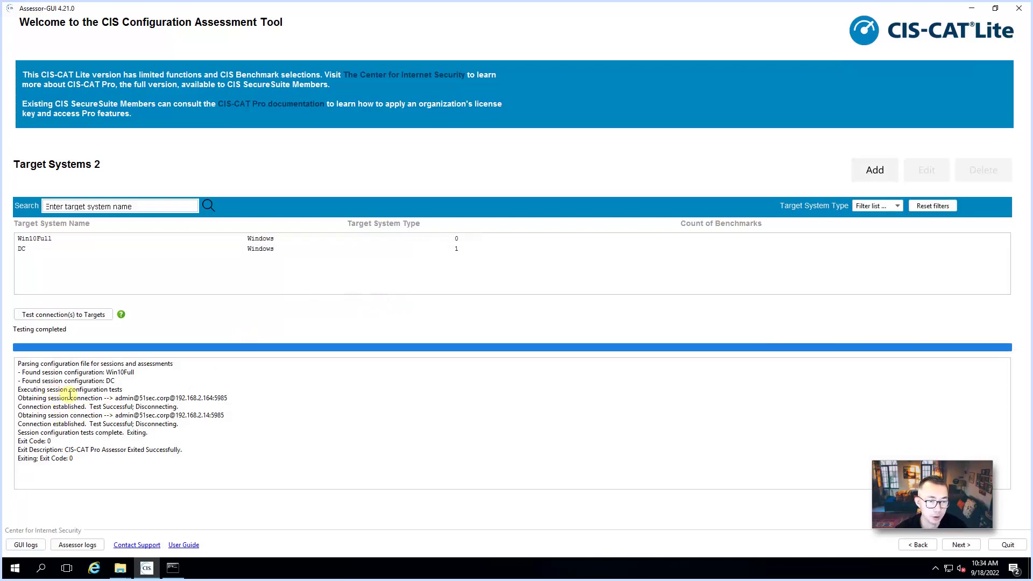
click(42, 404)
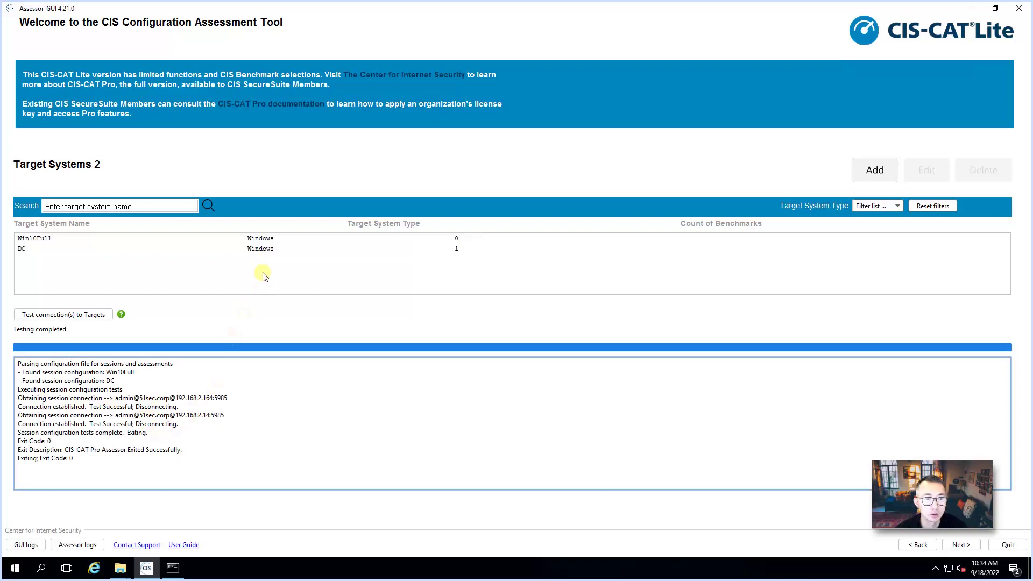
click(156, 248)
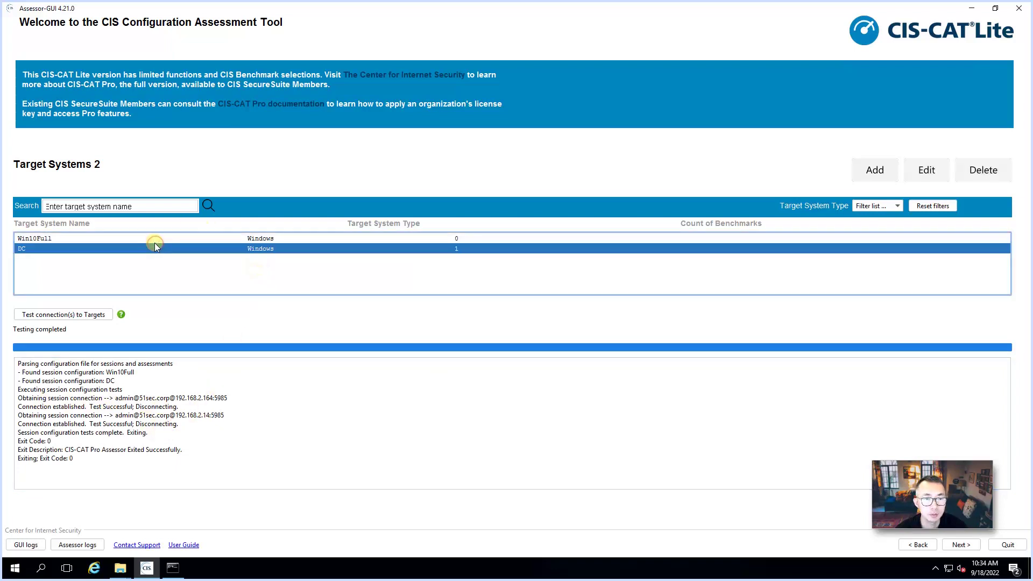
ctrl+click(154, 240)
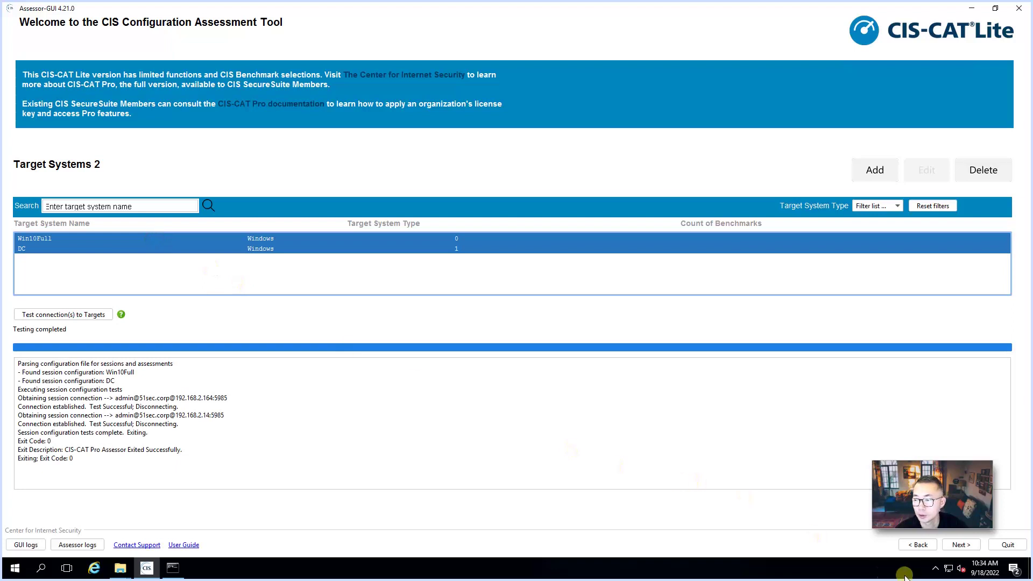
click(960, 546)
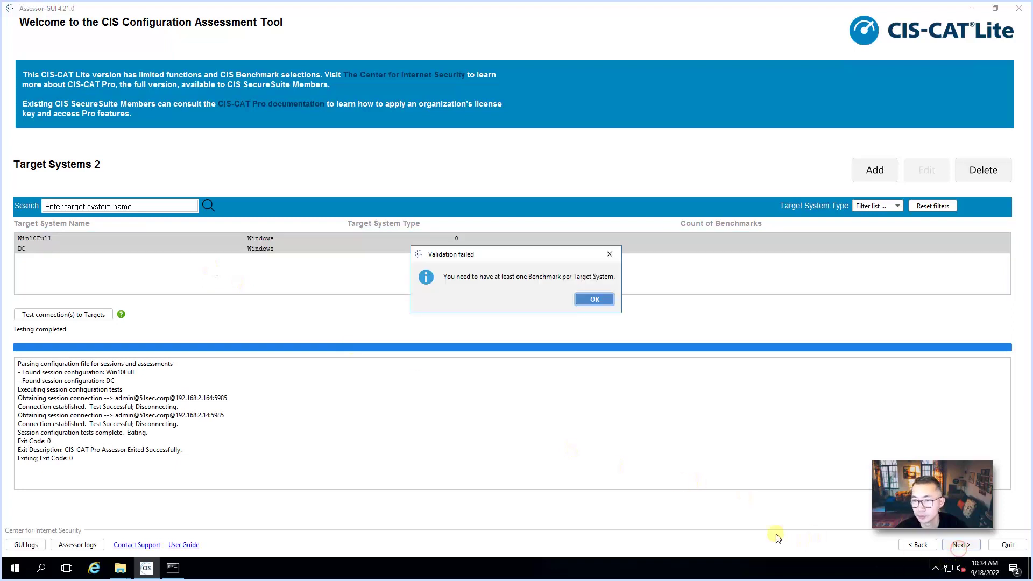
click(594, 300)
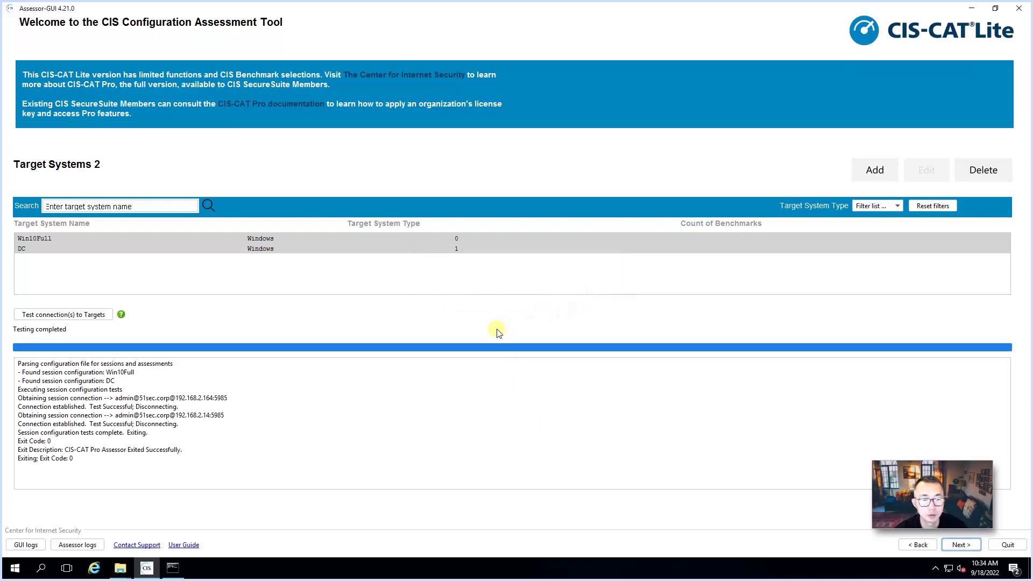
click(322, 249)
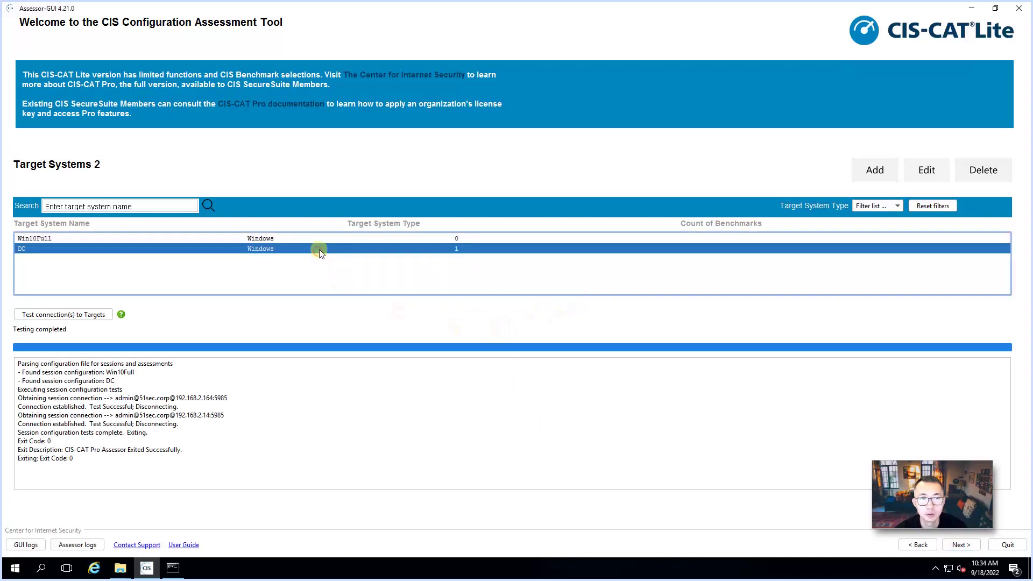
click(326, 238)
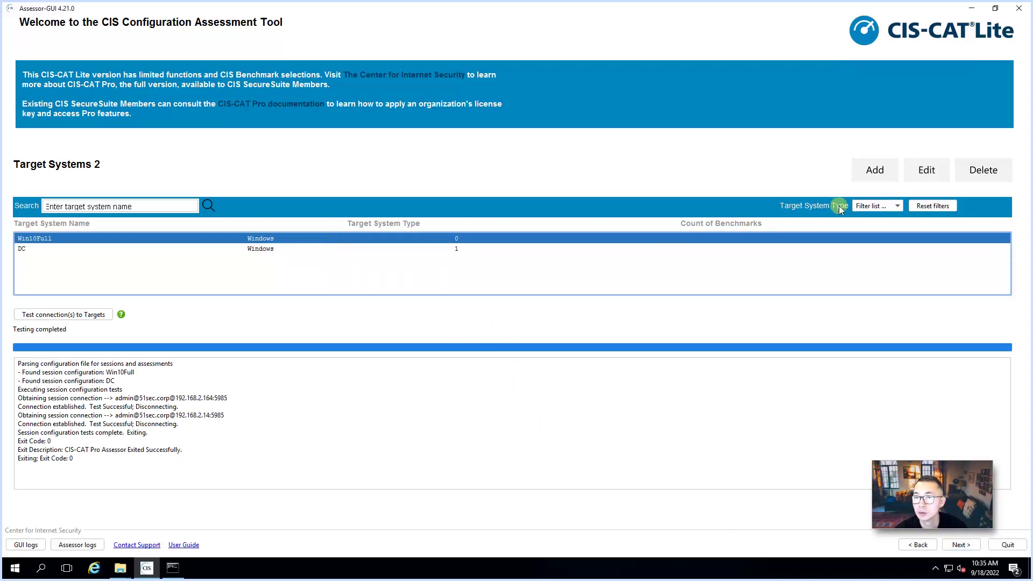
Add Windows 10 Enterprise Benchmark v1.12.0, Level 2 + NG profile, to Win10Full and save.
click(928, 168)
scroll(359, 380, down, 2)
scroll(363, 392, down, 1)
scroll(360, 402, down, 1)
scroll(361, 403, down, 1)
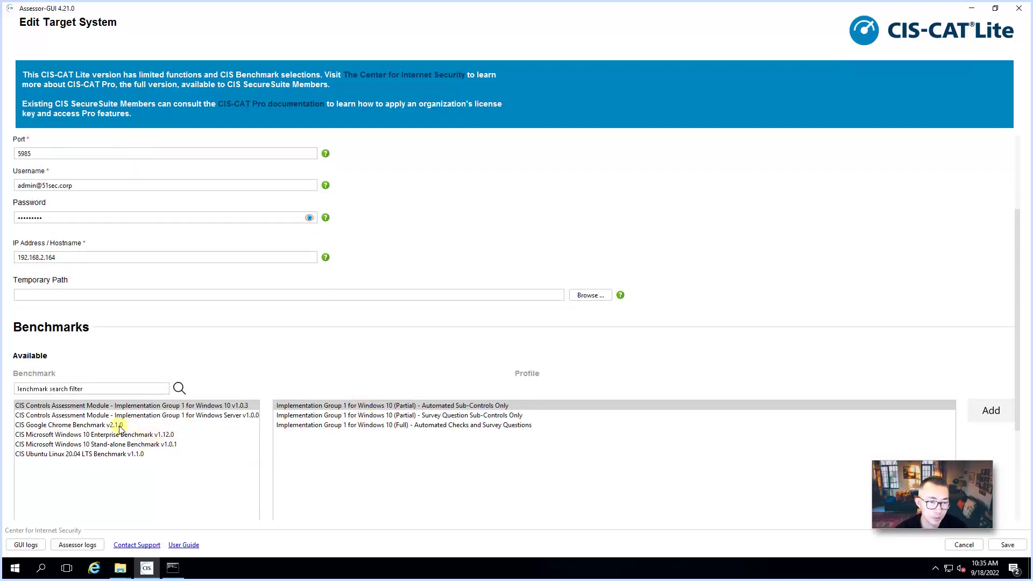
click(138, 434)
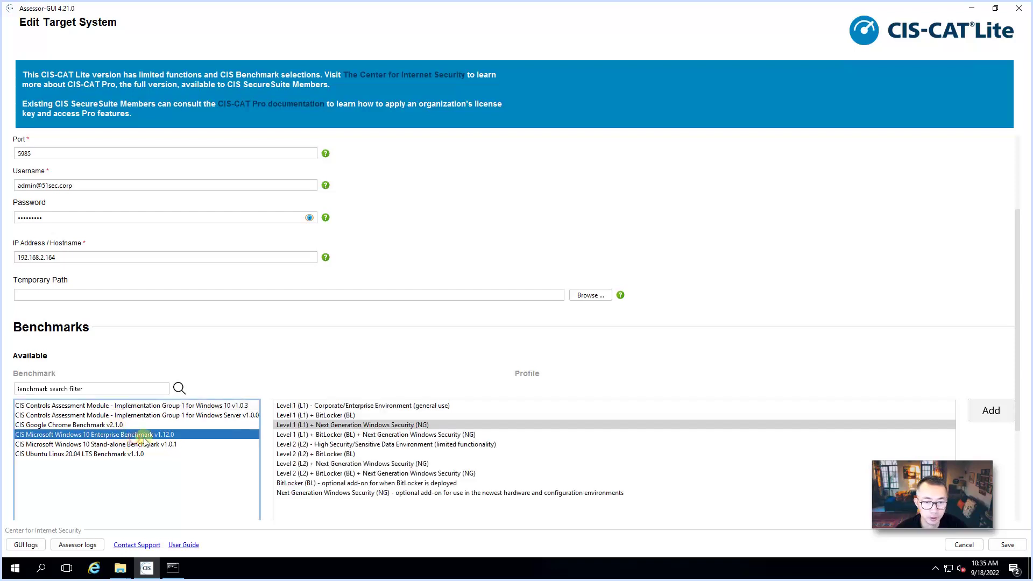
click(370, 465)
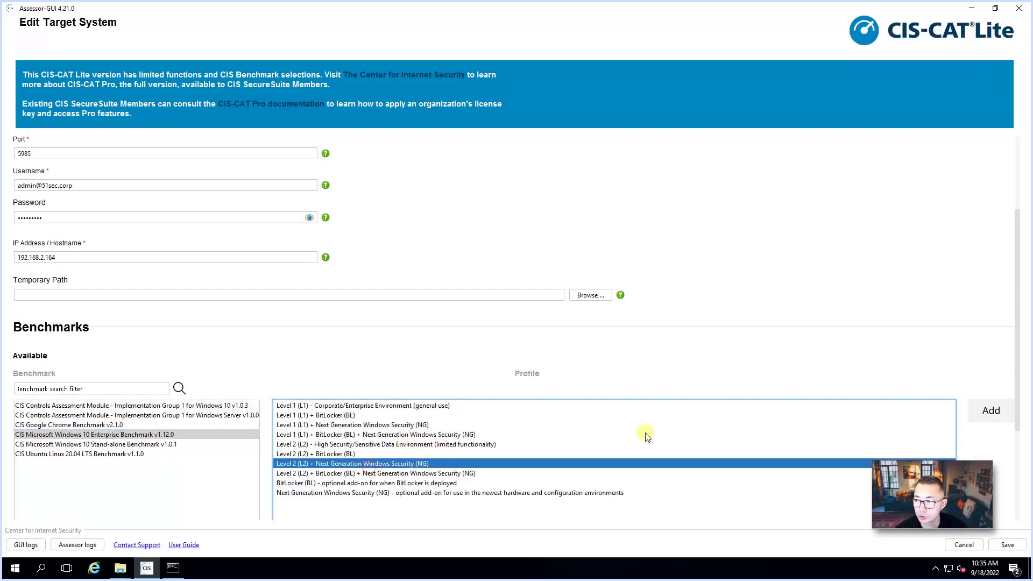
click(991, 411)
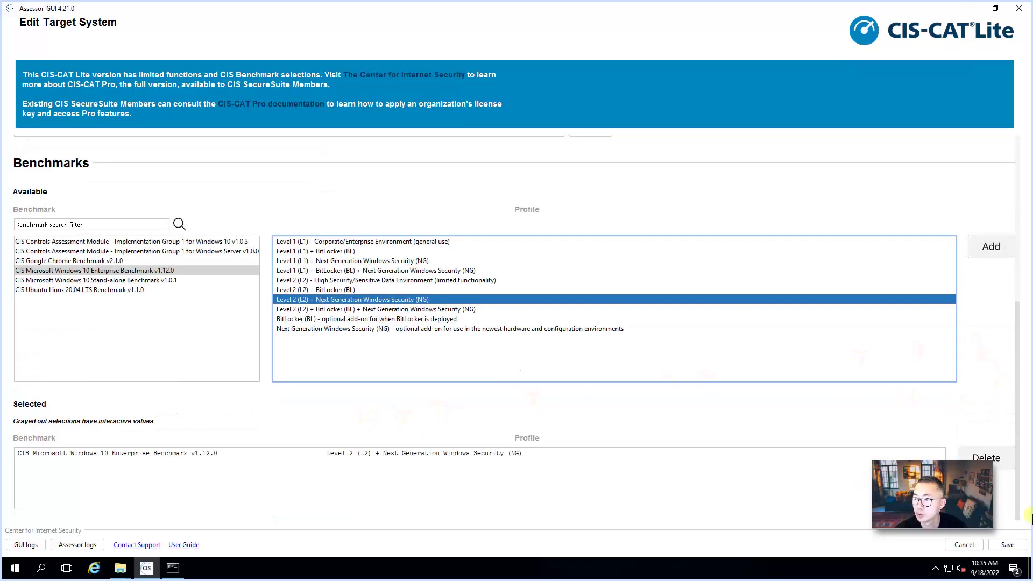
click(1007, 545)
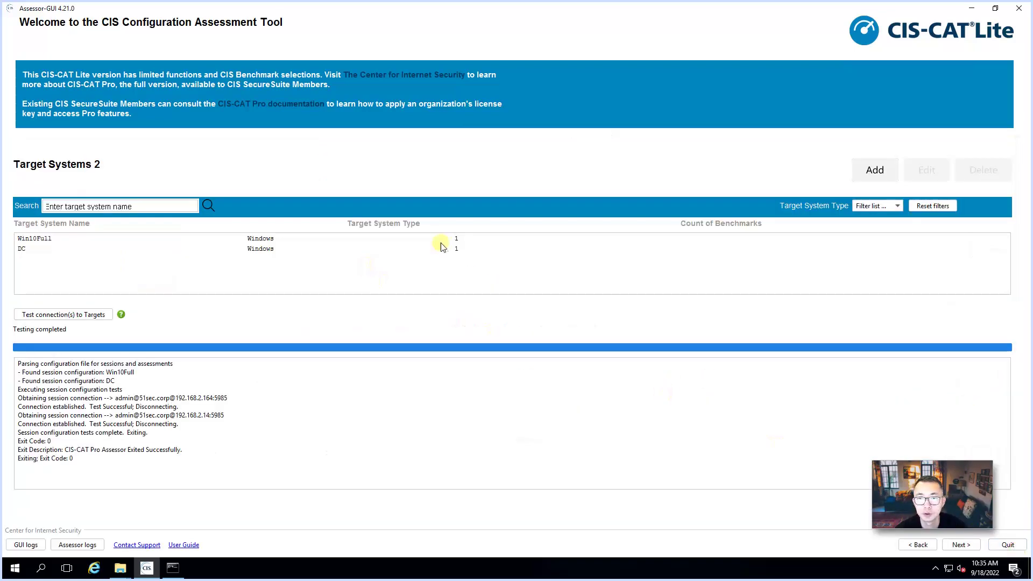
Select Win10Full and DC together and advance past Assessment options to the Confirmation dialog.
click(448, 240)
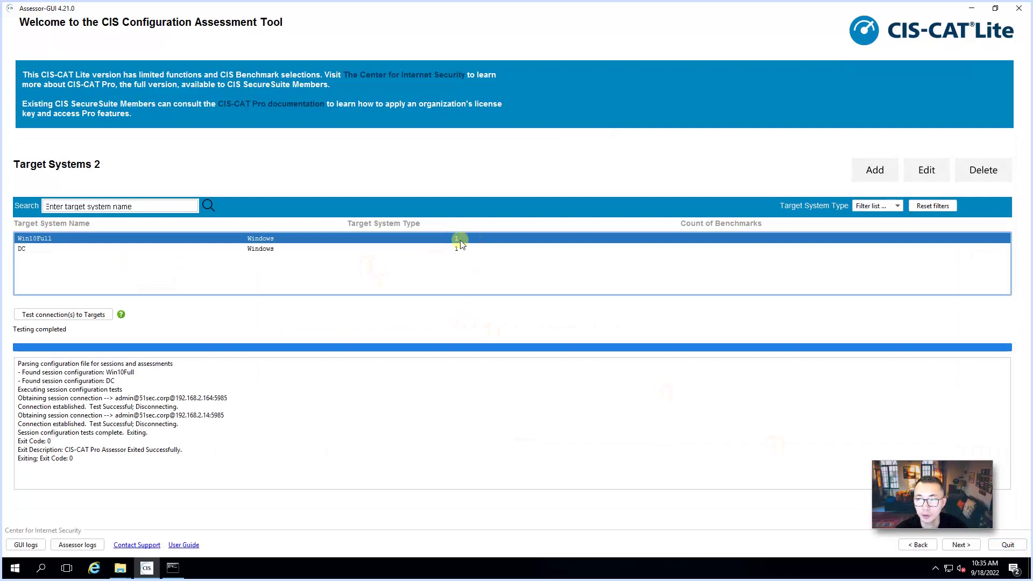
ctrl+click(621, 248)
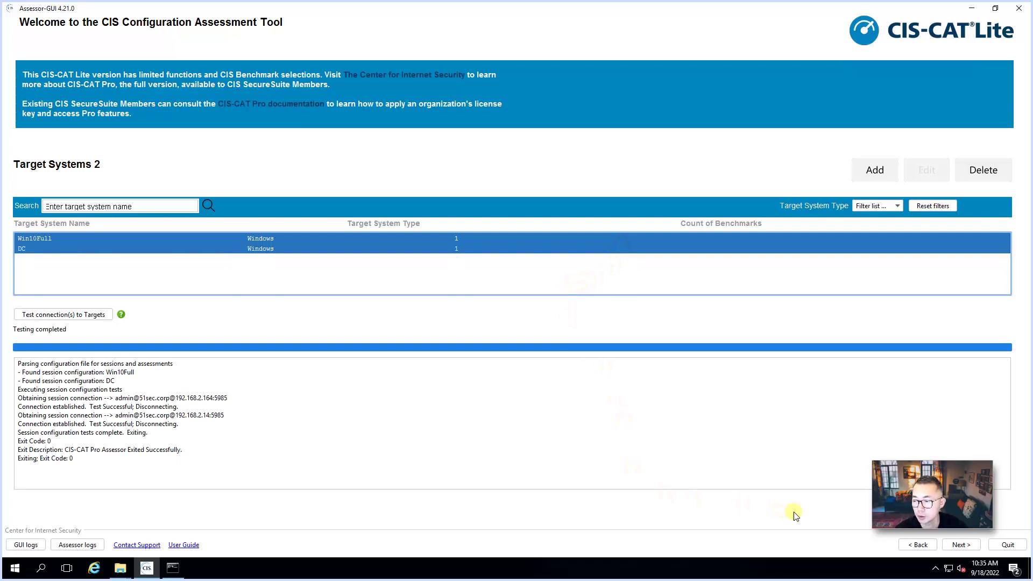
click(962, 544)
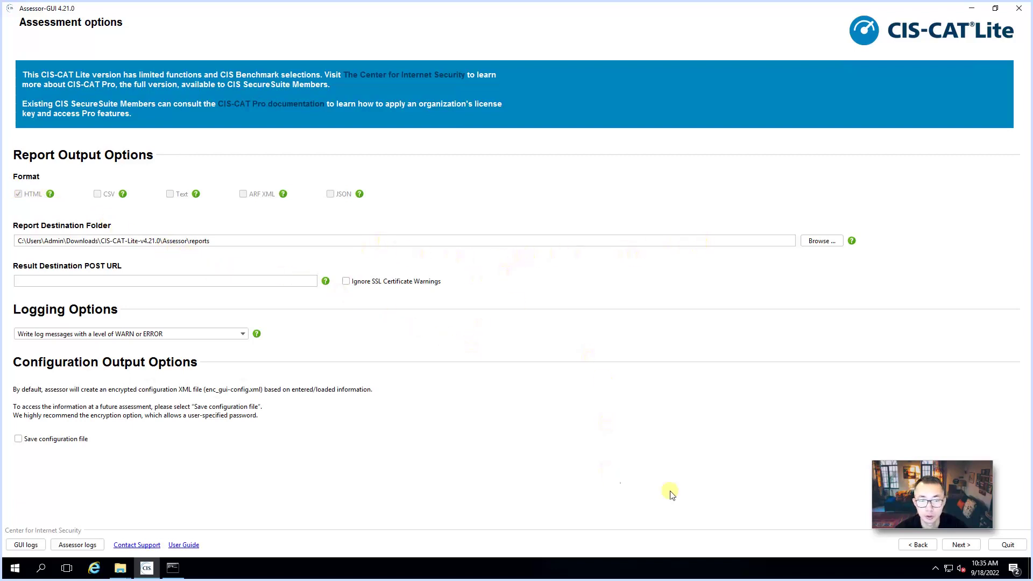
click(960, 545)
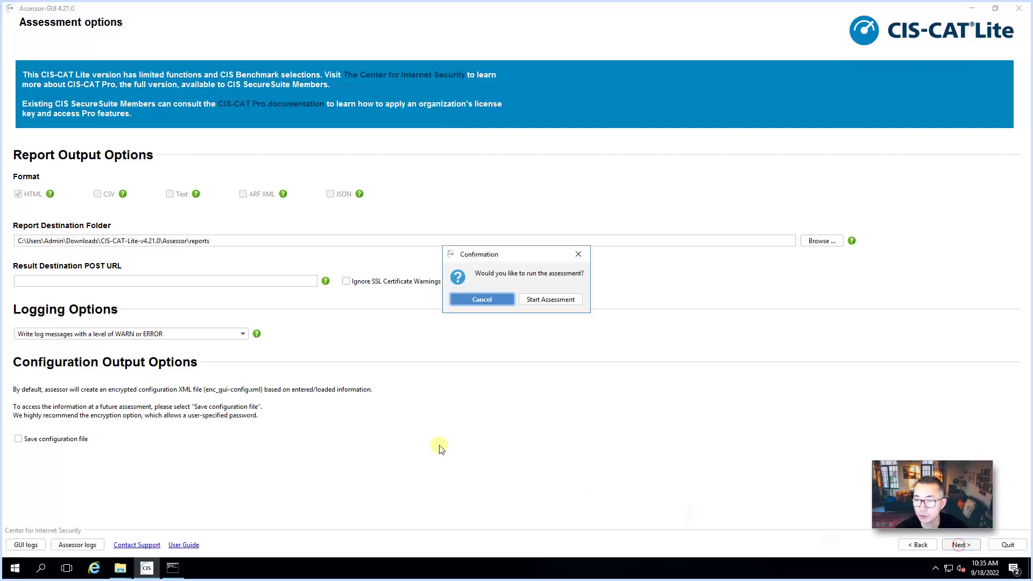
Start the assessment and wait until Win10Full and DC both finish with reports saved.
click(540, 300)
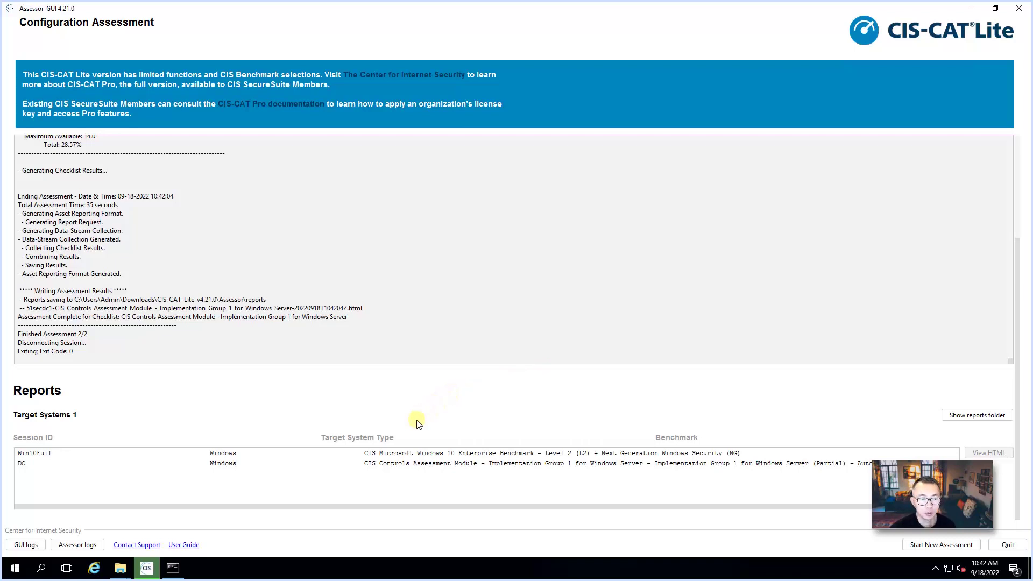
Select the Win10Full row in the Reports list so View HTML is enabled.
click(409, 457)
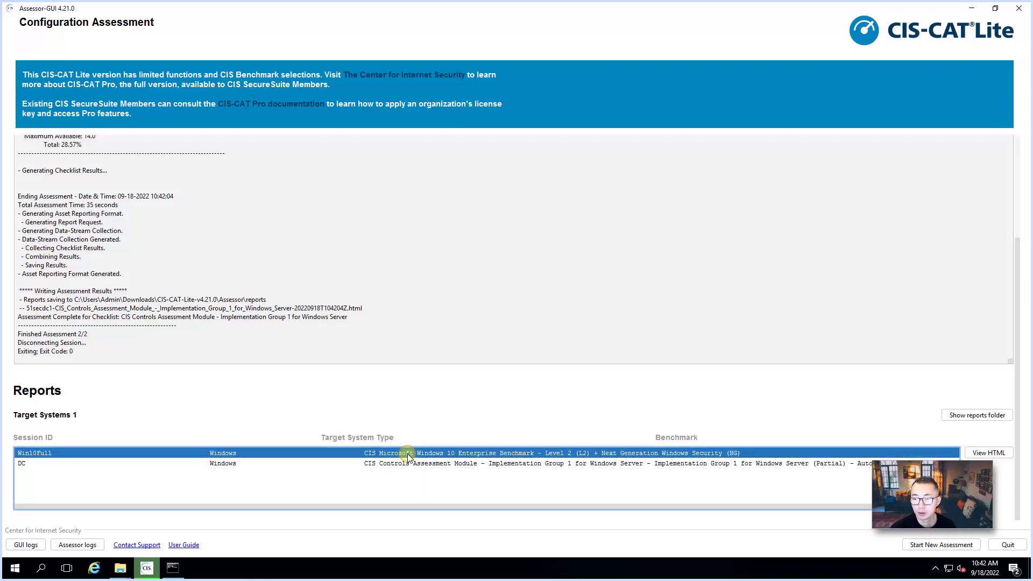
click(402, 465)
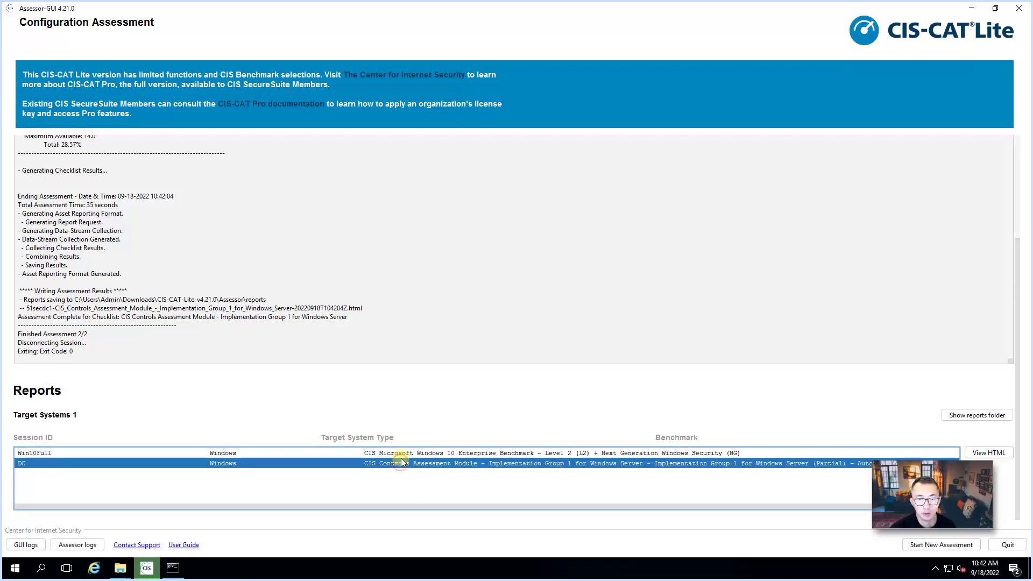
click(408, 454)
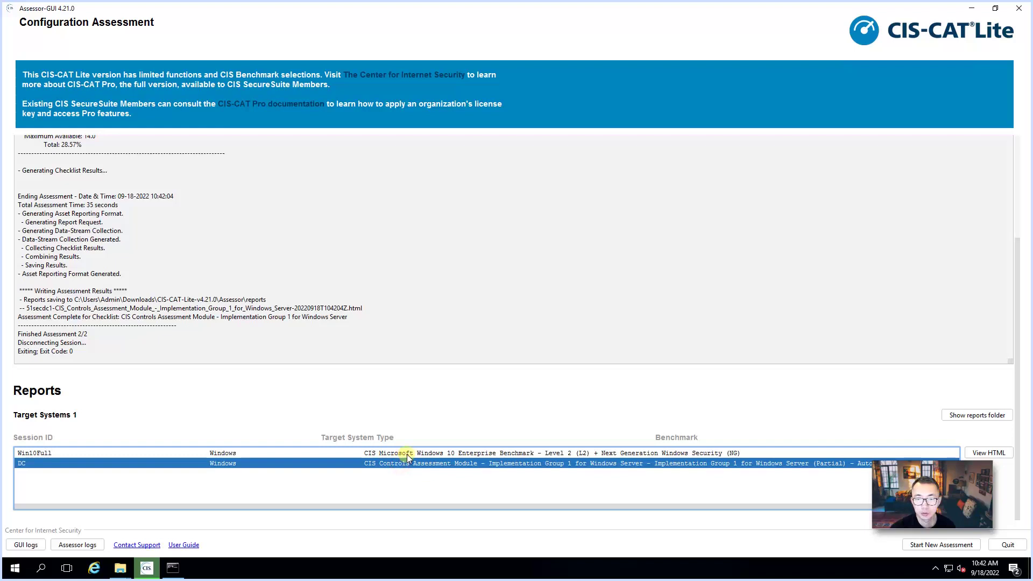
click(467, 455)
click(1004, 453)
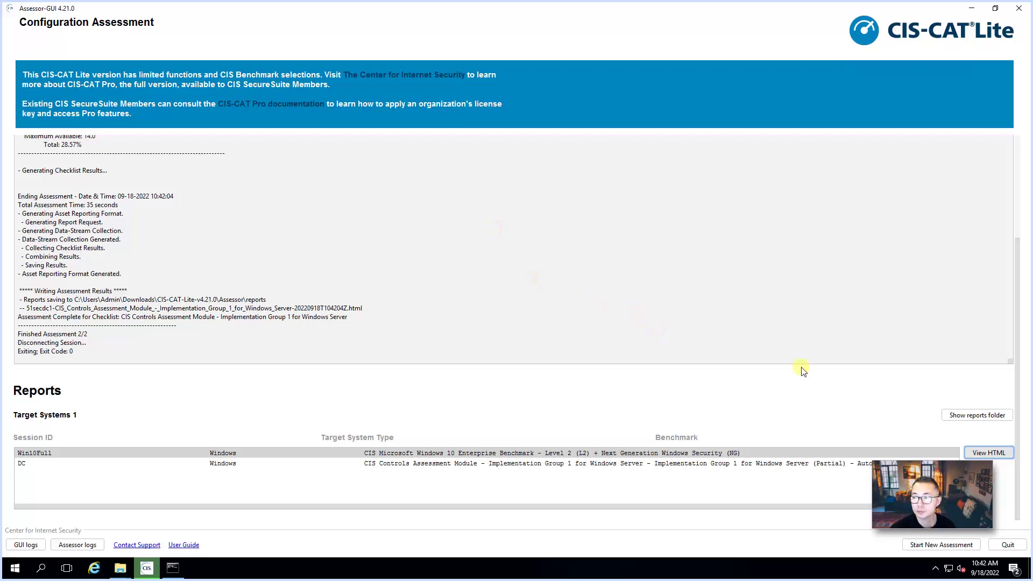
Open the Win10Full HTML report and review its Summary pass/fail scores.
click(1001, 453)
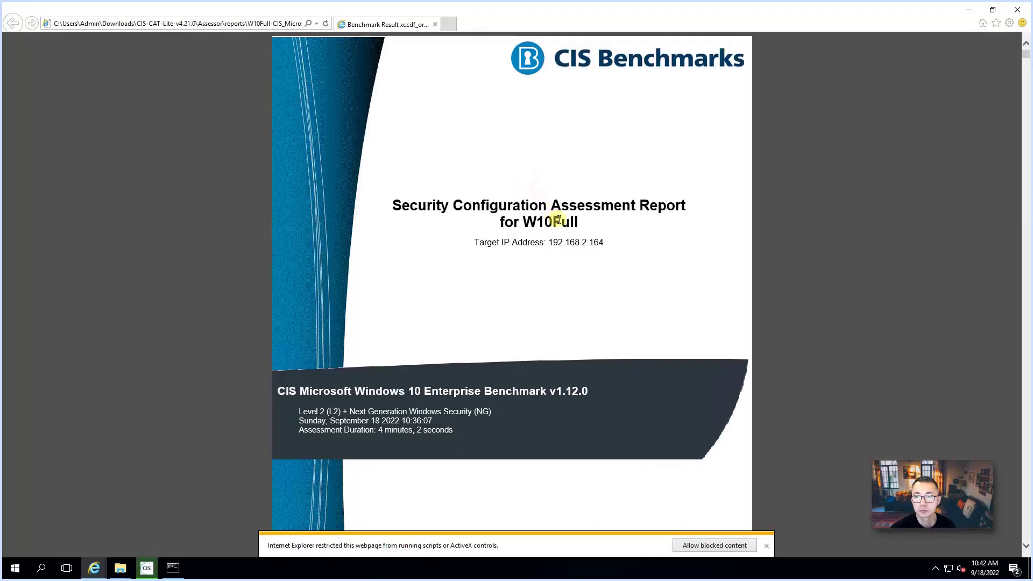
scroll(549, 218, down, 5)
scroll(556, 226, down, 2)
scroll(557, 227, down, 2)
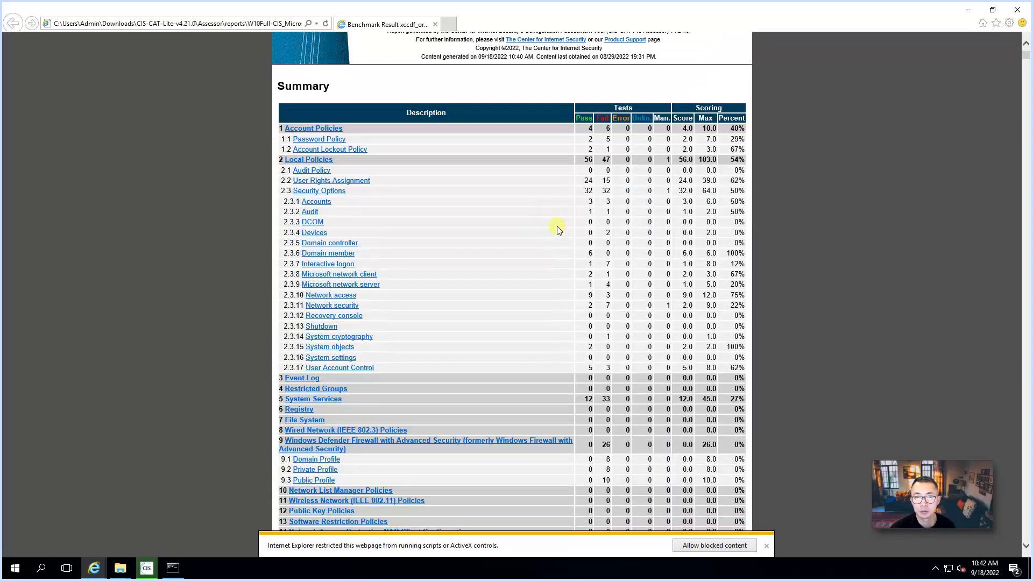
scroll(477, 213, down, 2)
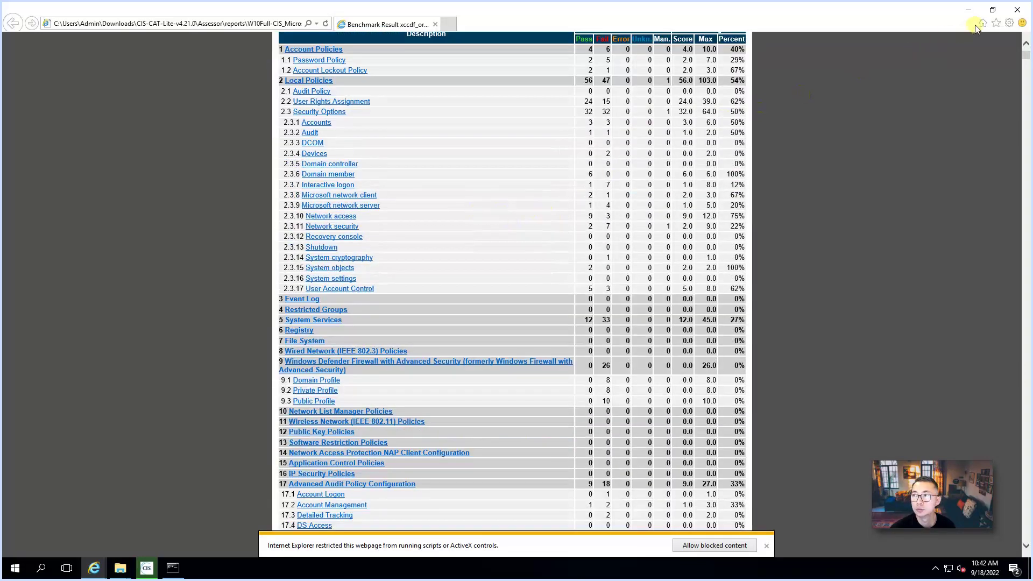
key(Home)
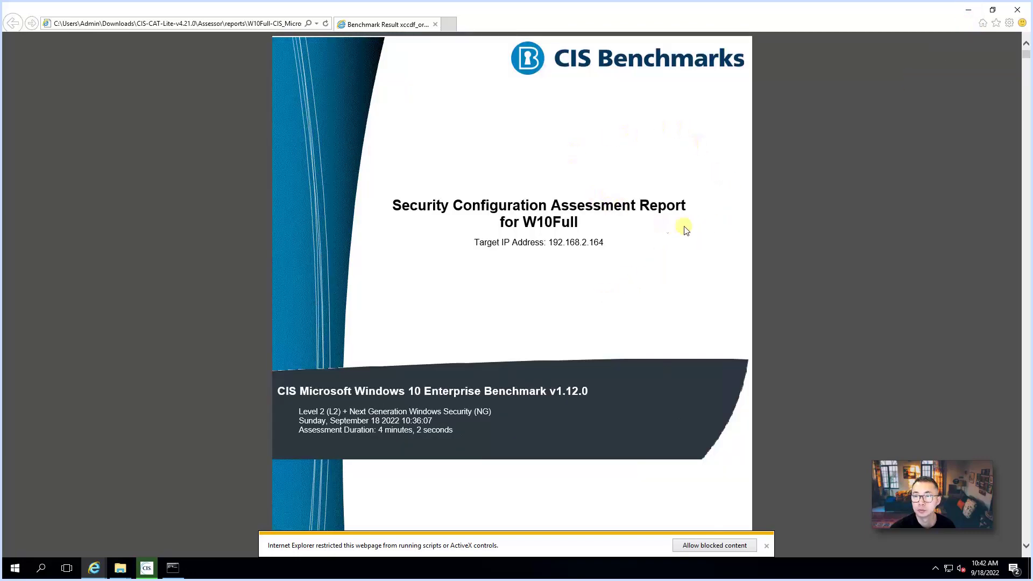
Close the Win10Full report, open the DC report for 51secdc1, then close the browser.
click(1020, 10)
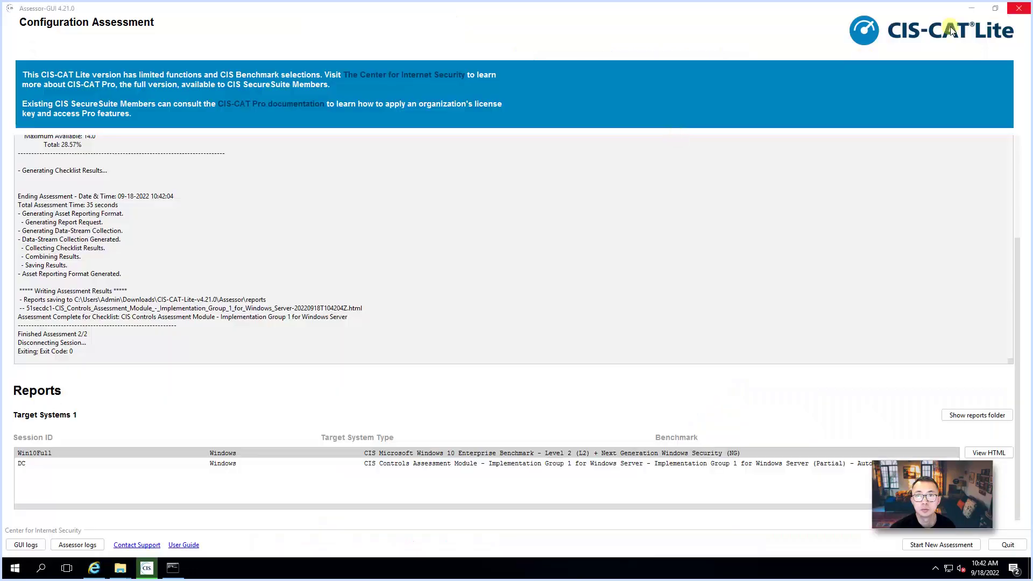
click(283, 464)
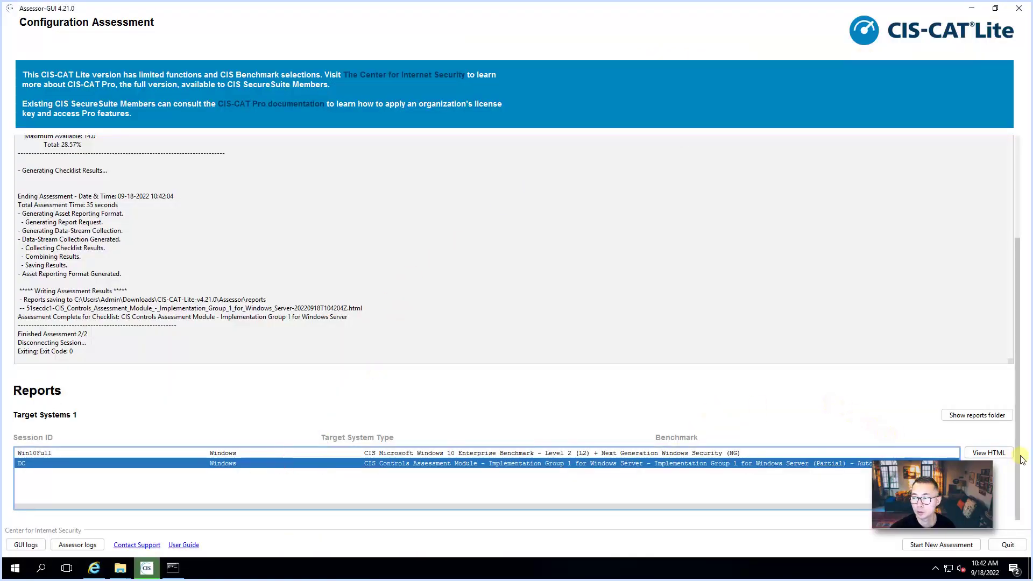
click(1004, 451)
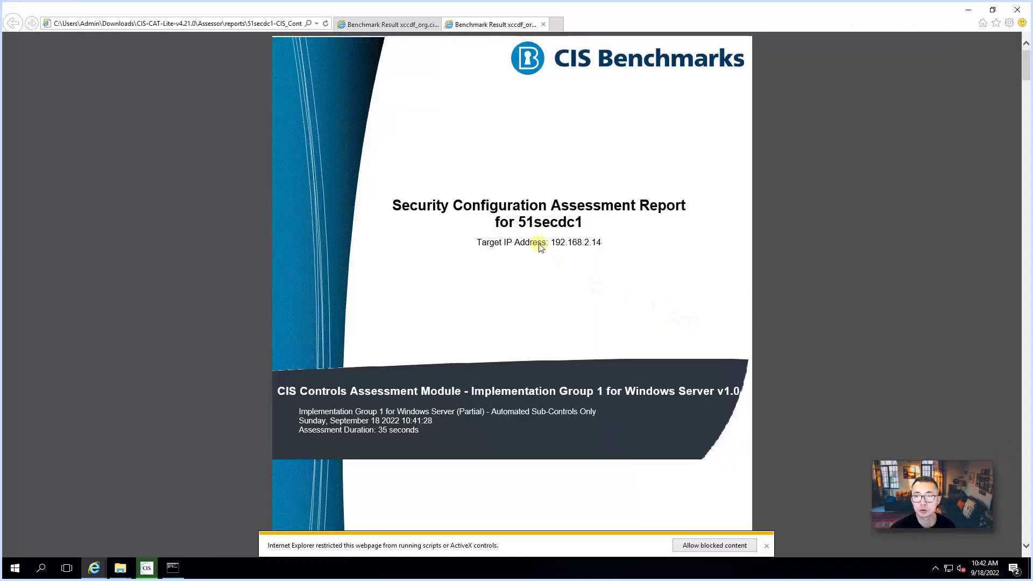
drag(514, 224, 595, 224)
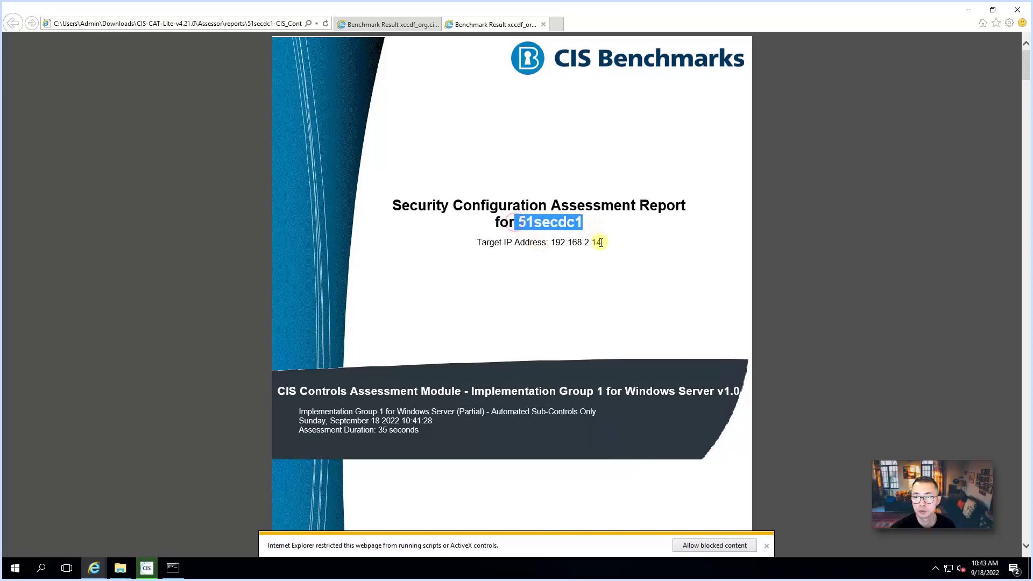
scroll(595, 242, down, 4)
scroll(601, 254, down, 3)
scroll(601, 254, down, 4)
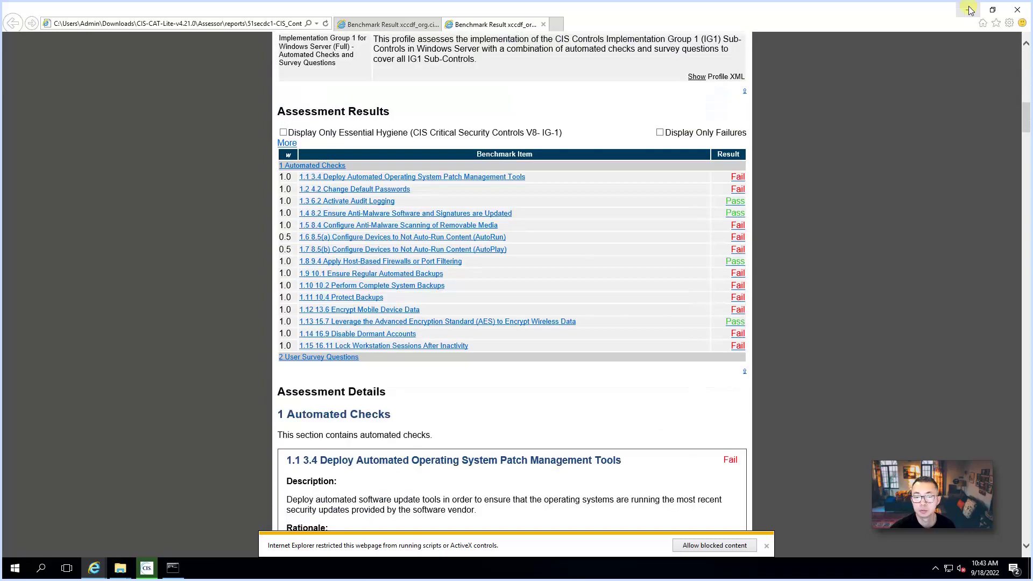
click(1010, 9)
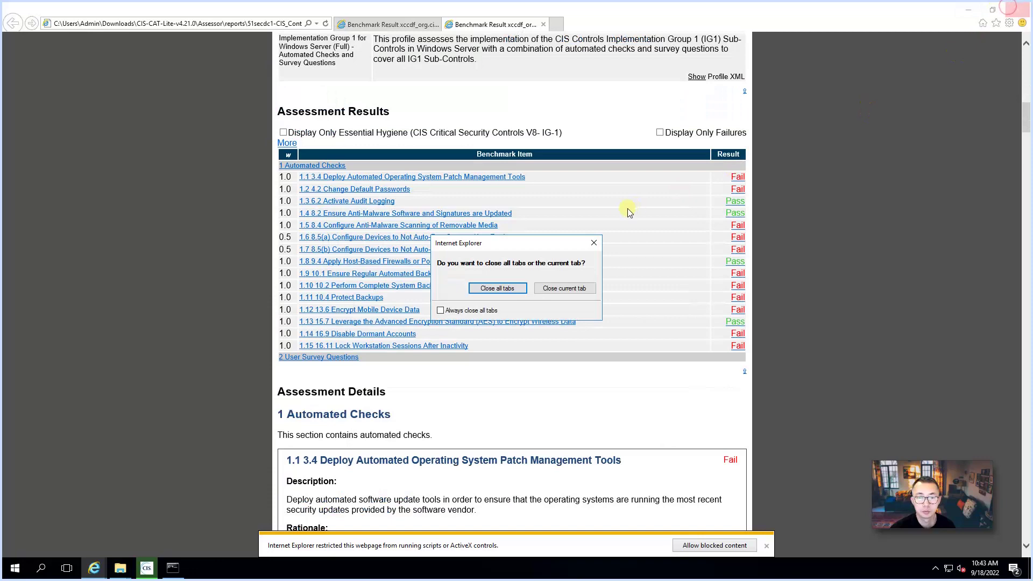
Choose 'Close all tabs' in the Internet Explorer prompt.
click(502, 286)
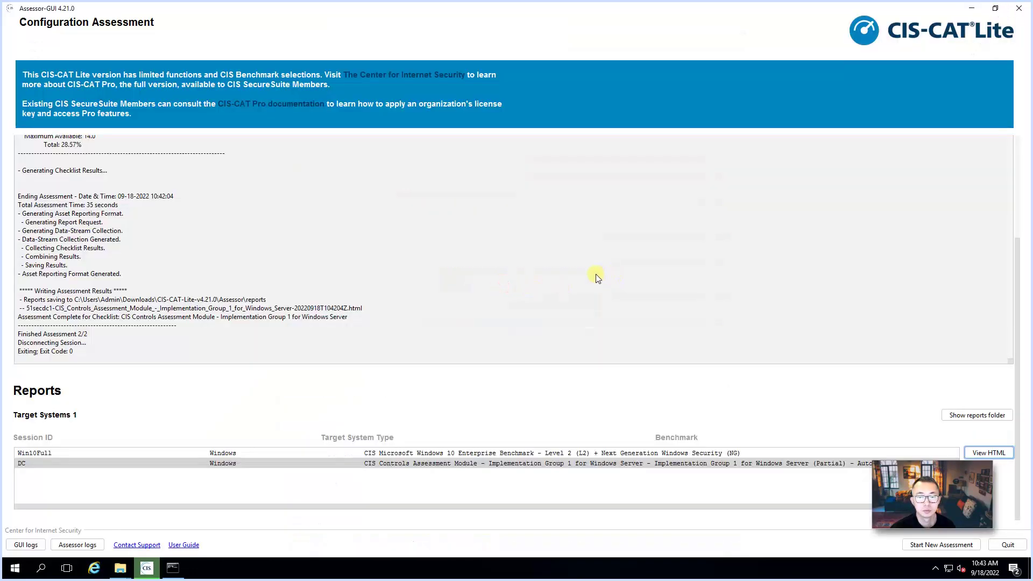